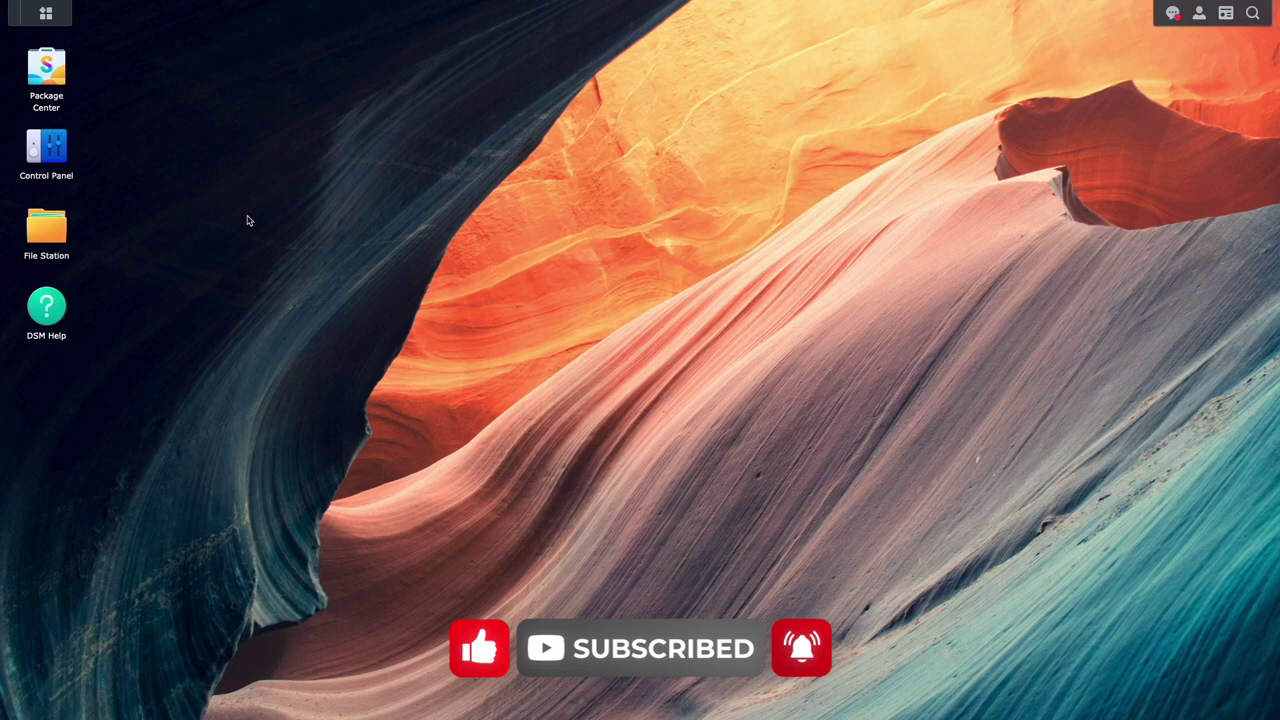
# - Go to the DDNS tab under External Access in Control Panel
pyautogui.click(58, 158)
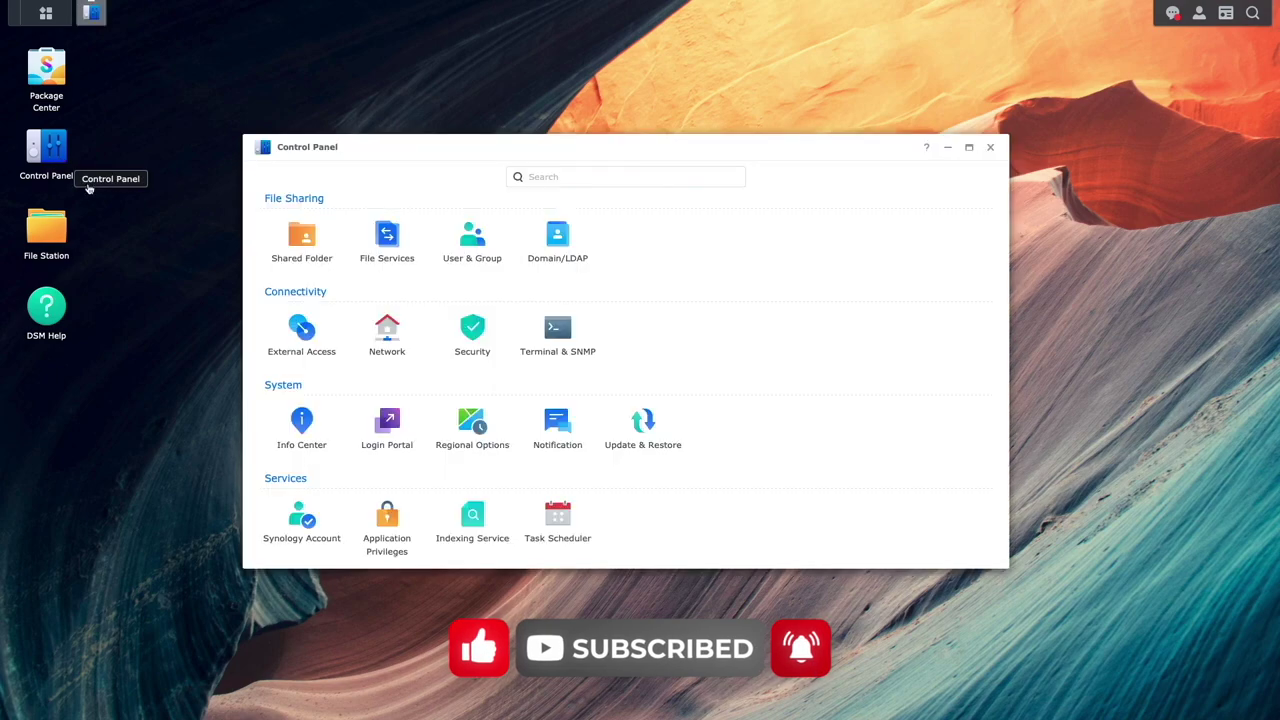
pyautogui.click(267, 344)
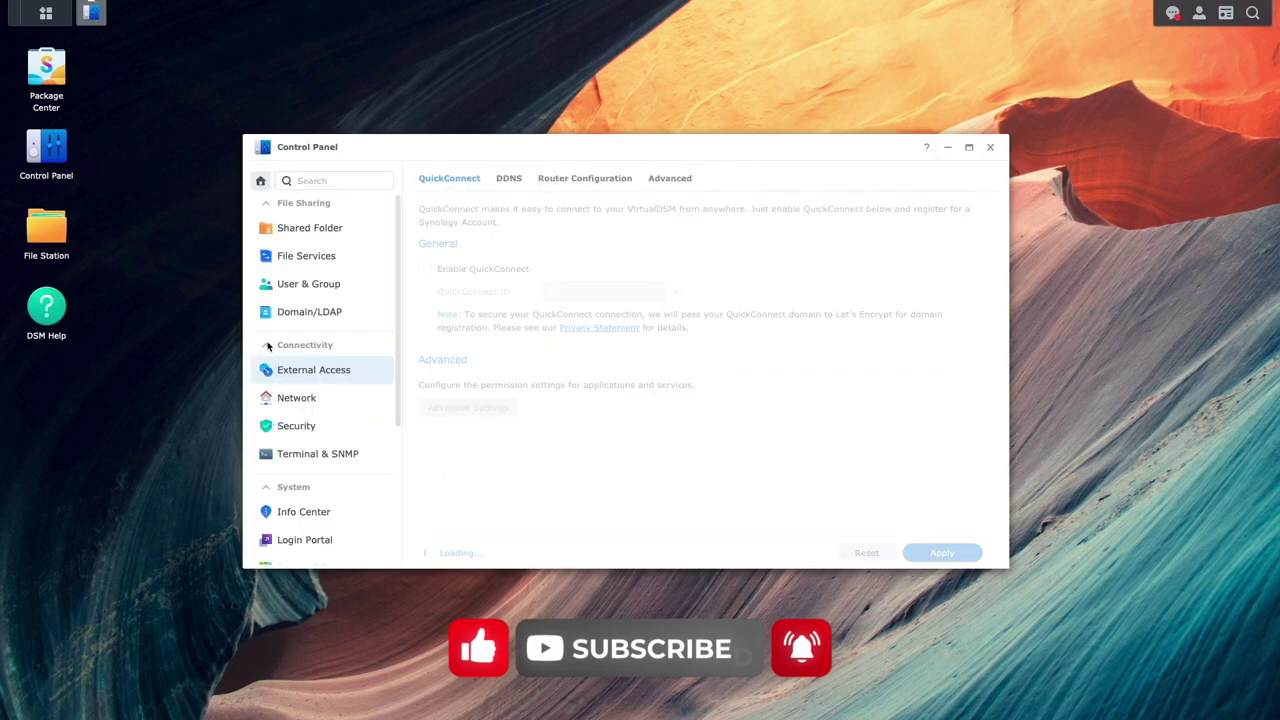
pyautogui.click(498, 180)
# - Add a Synology DDNS entry with hostname daloha, test the connection, and save it
pyautogui.click(442, 209)
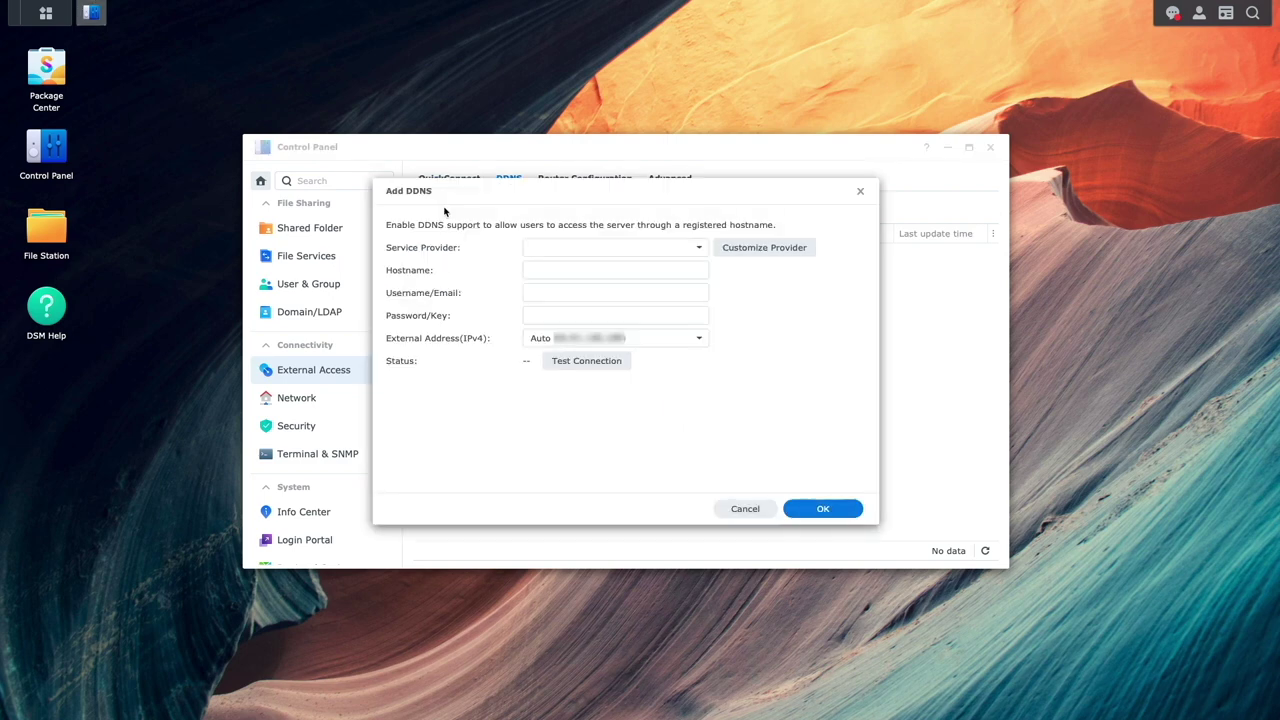
pyautogui.click(658, 256)
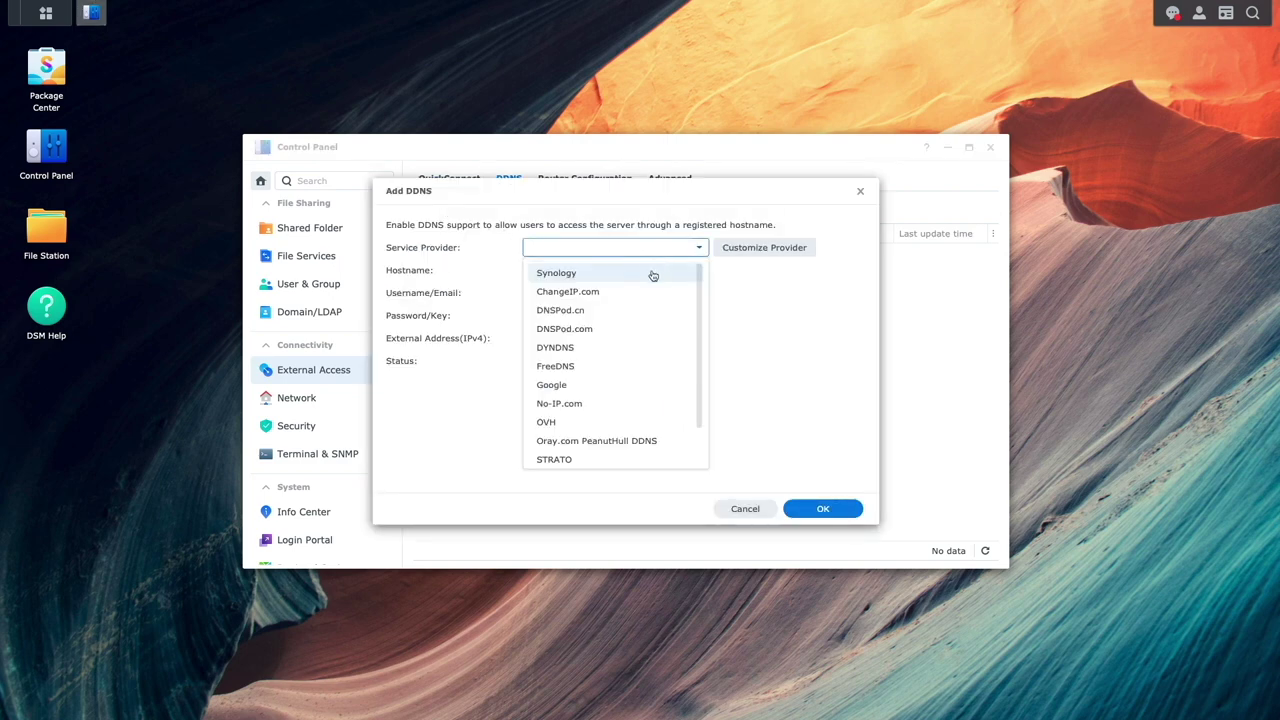
pyautogui.click(651, 273)
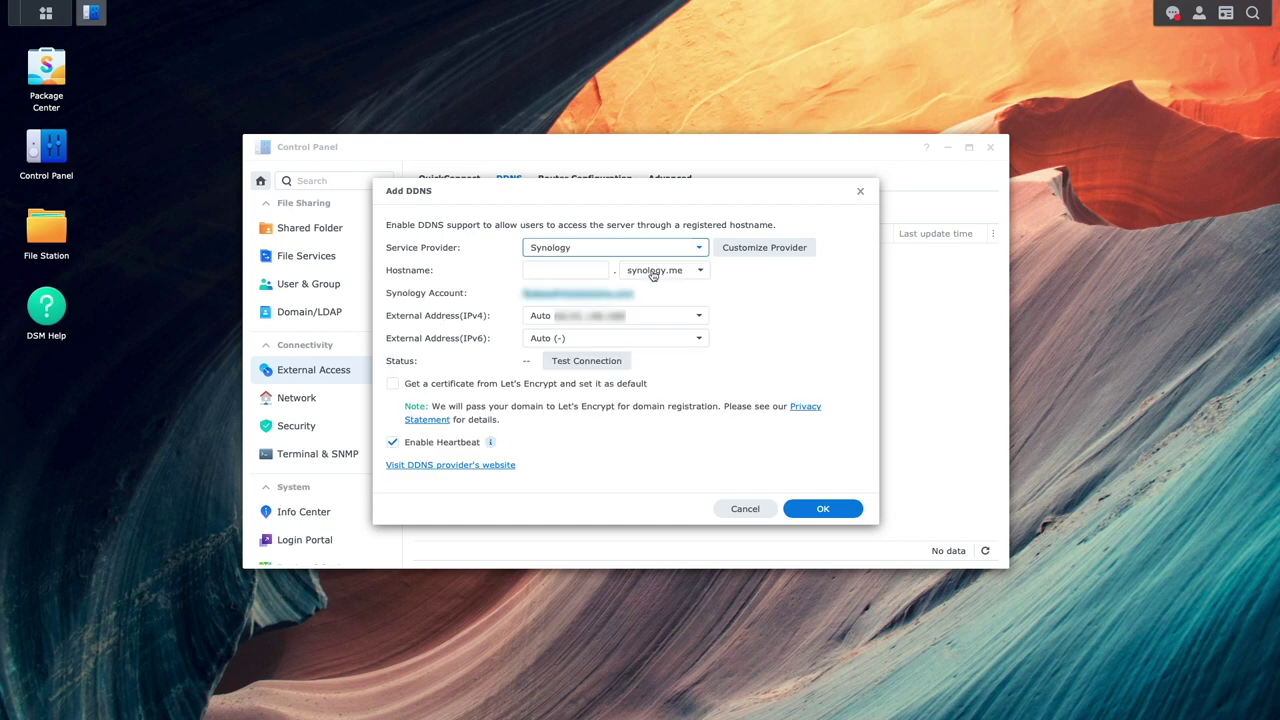
pyautogui.click(564, 270)
pyautogui.write('daloha')
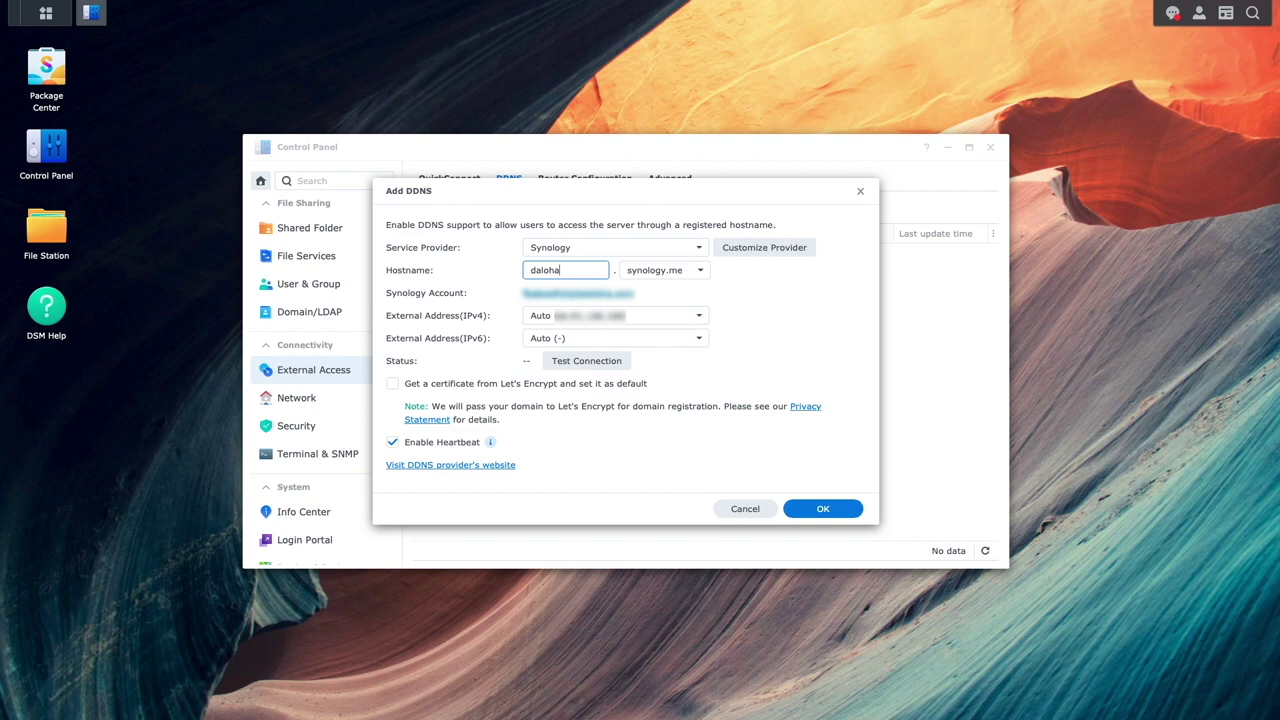
pyautogui.click(626, 361)
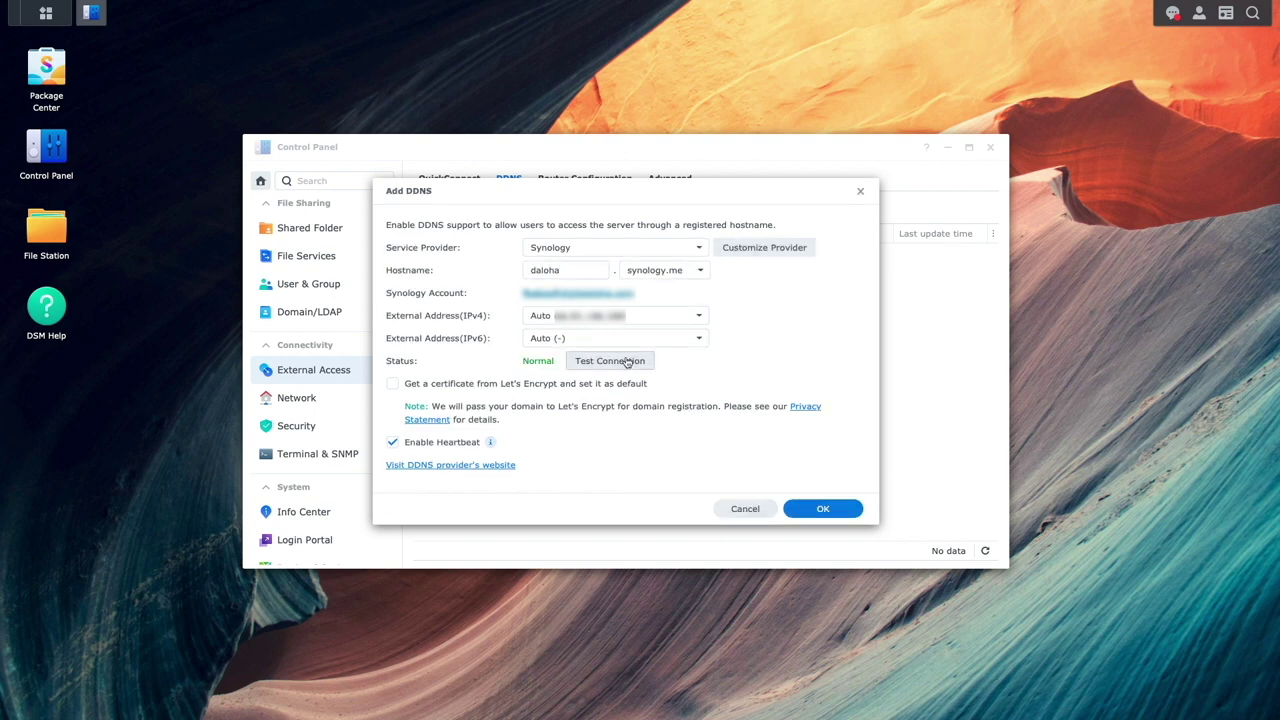
pyautogui.click(790, 510)
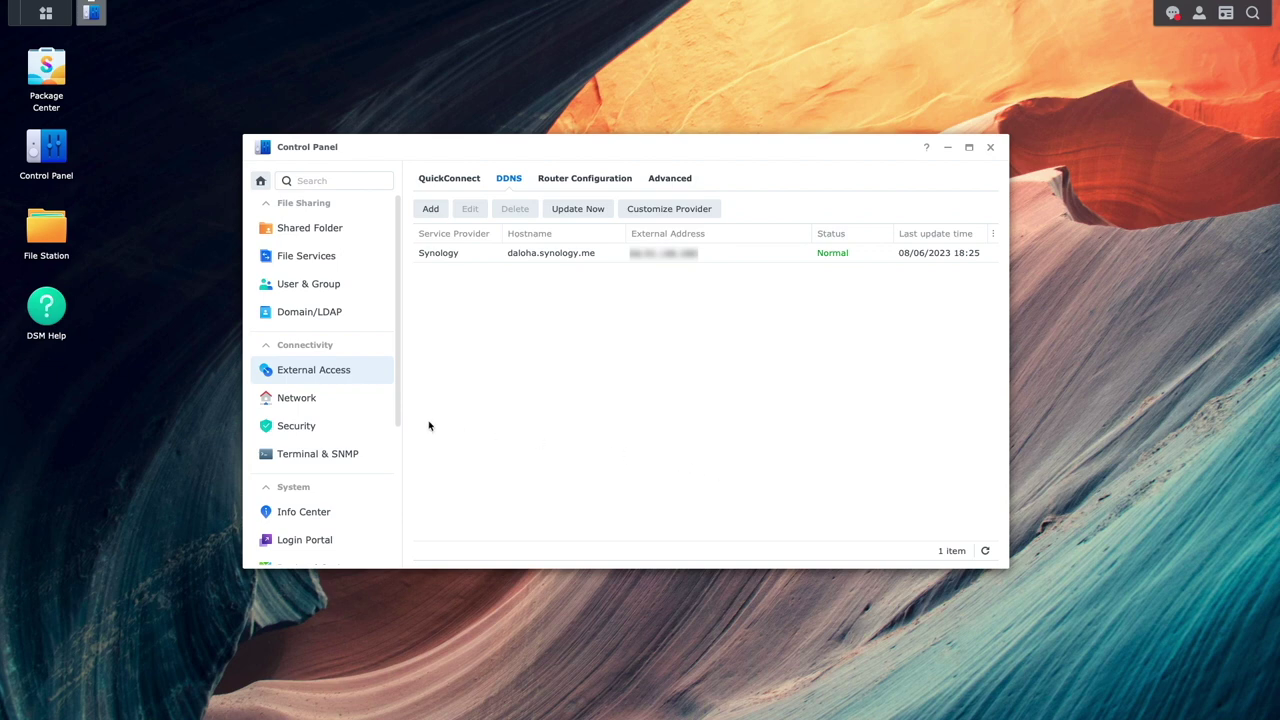
# - Start a new certificate under Security > Certificate, choosing Let's Encrypt as its source
pyautogui.click(377, 427)
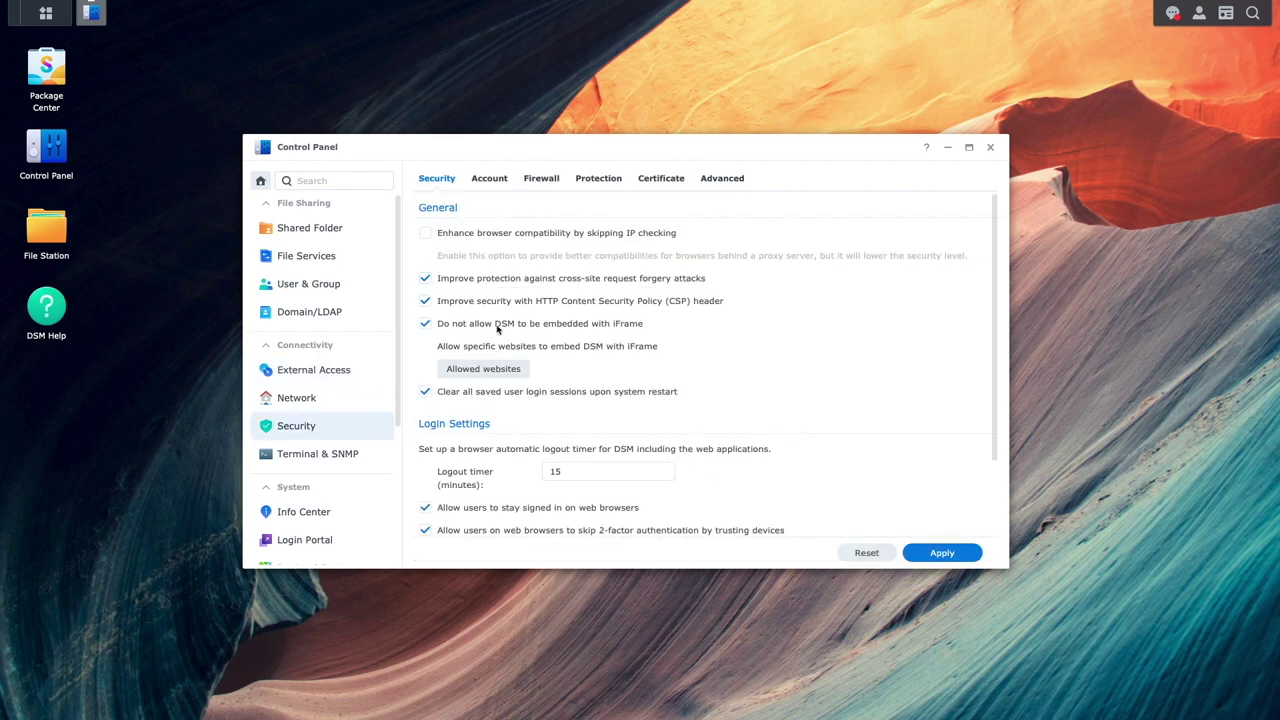
pyautogui.click(655, 190)
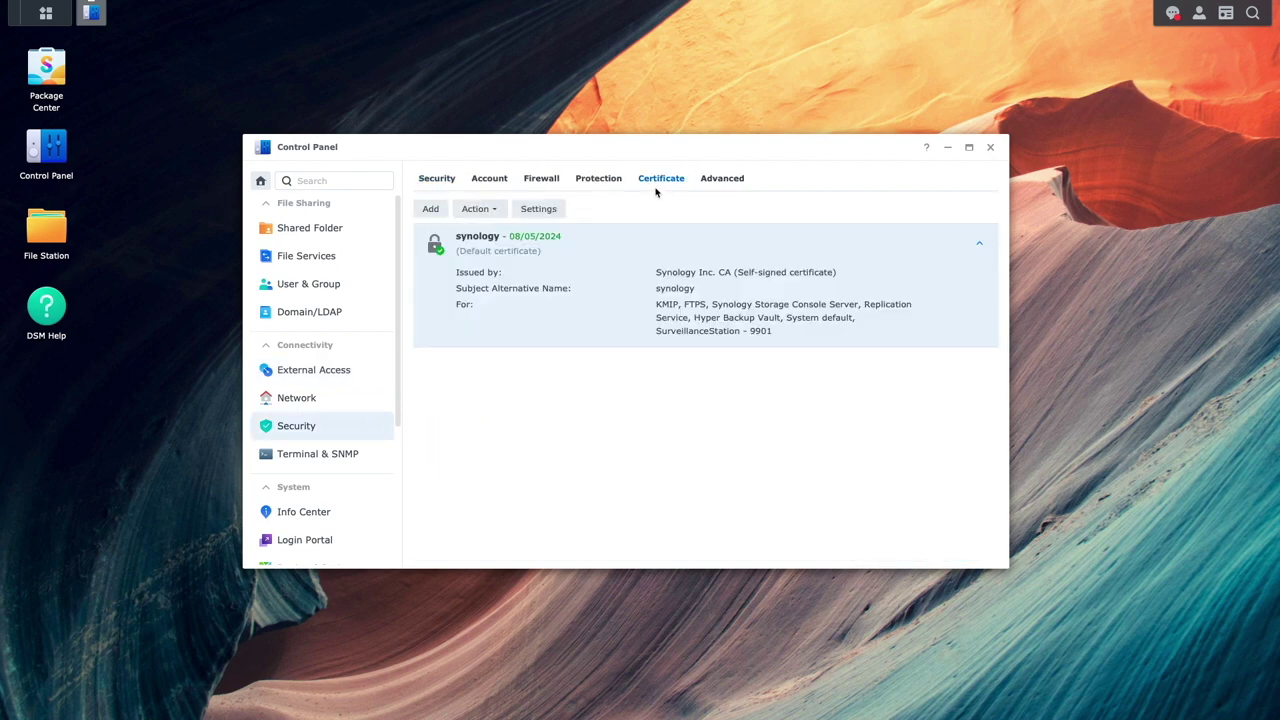
pyautogui.click(428, 210)
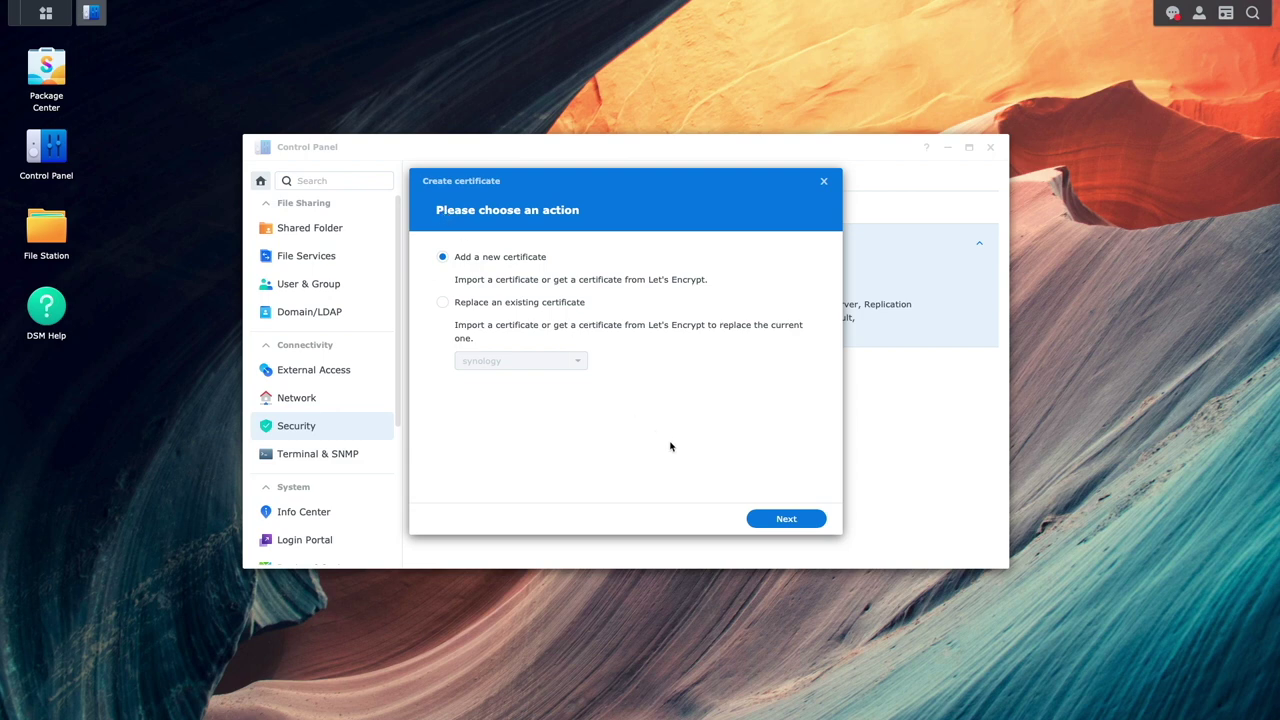
pyautogui.click(758, 522)
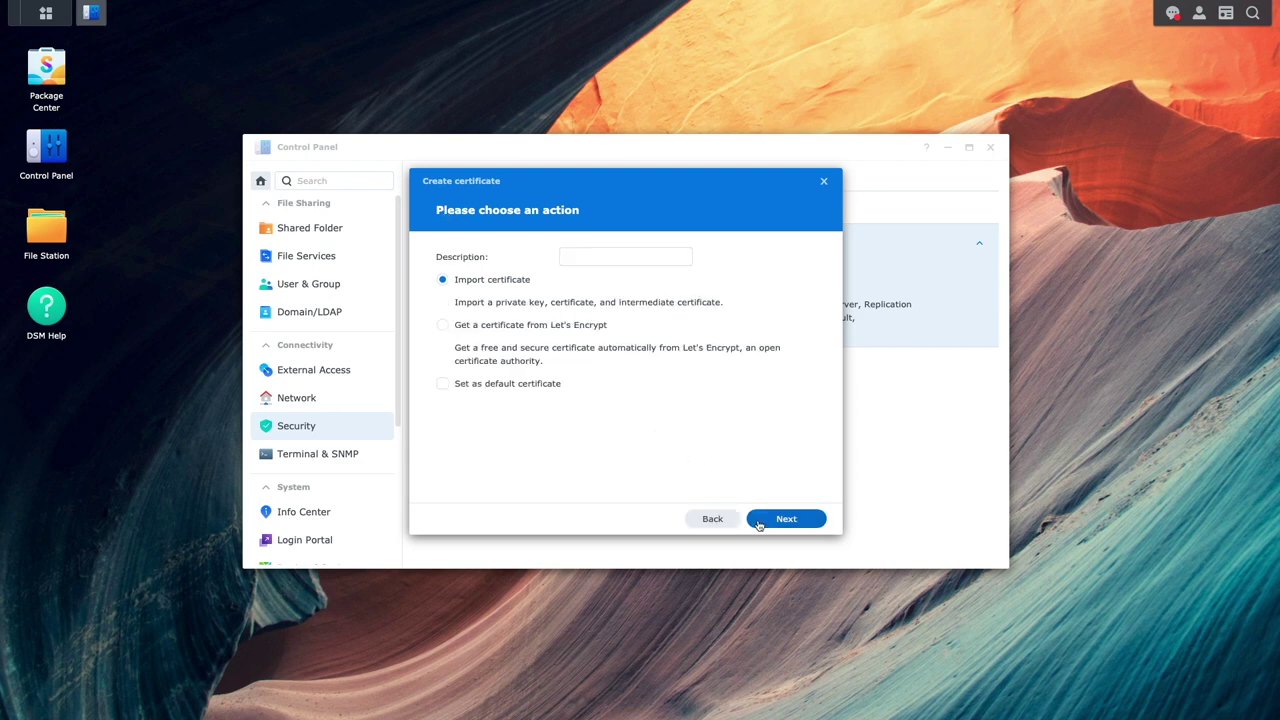
pyautogui.click(606, 326)
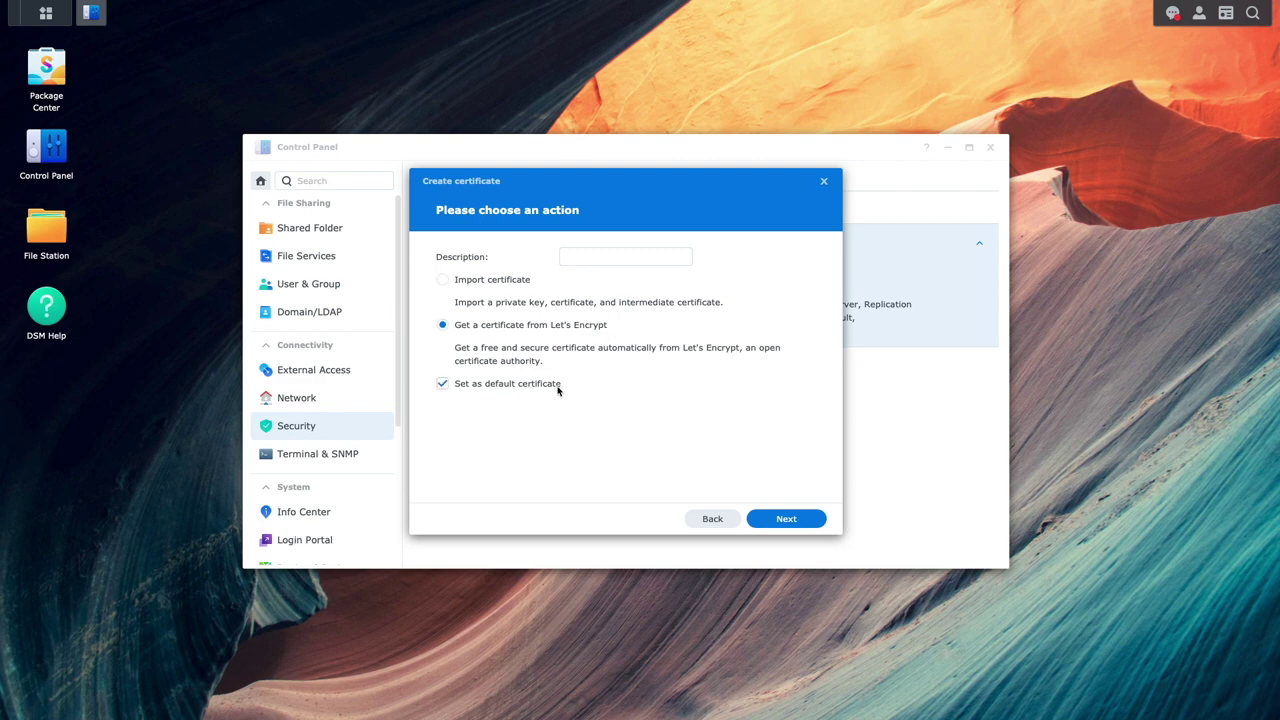
# - Request a Let's Encrypt certificate for daloha.synology.me with SAN *.daloha.synology.me and the contact email
pyautogui.click(756, 518)
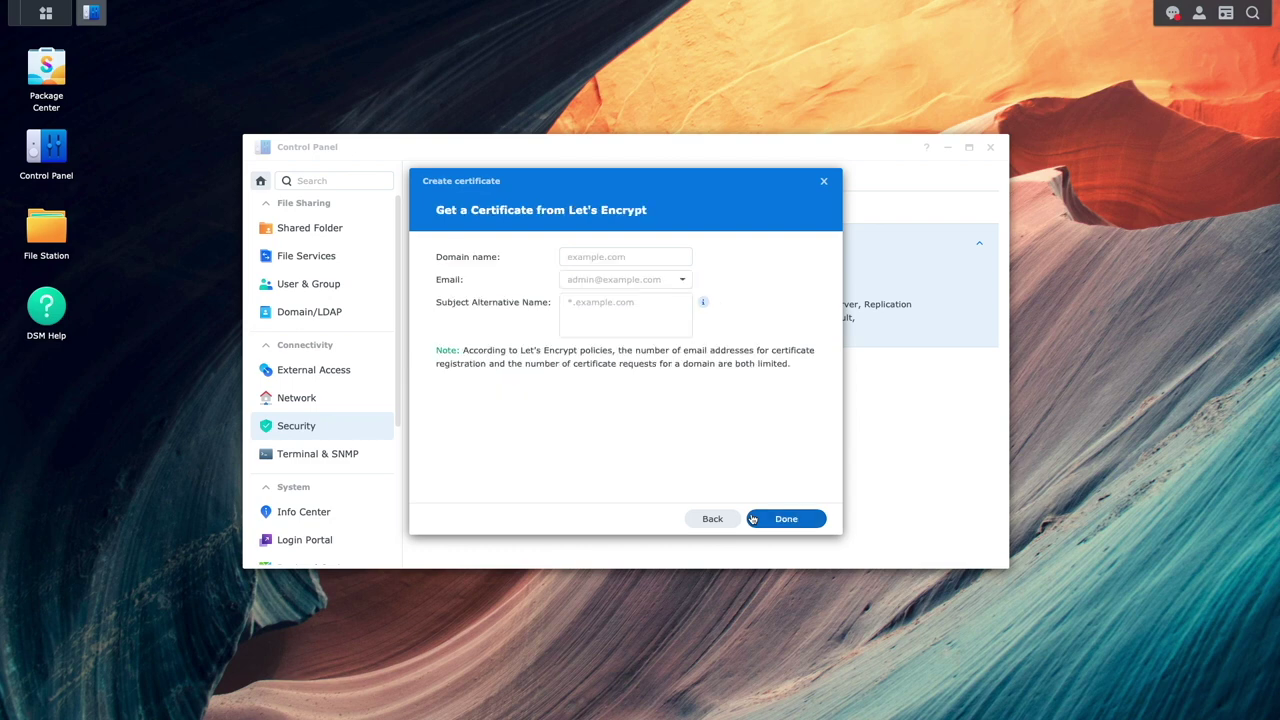
pyautogui.click(590, 257)
pyautogui.write('d')
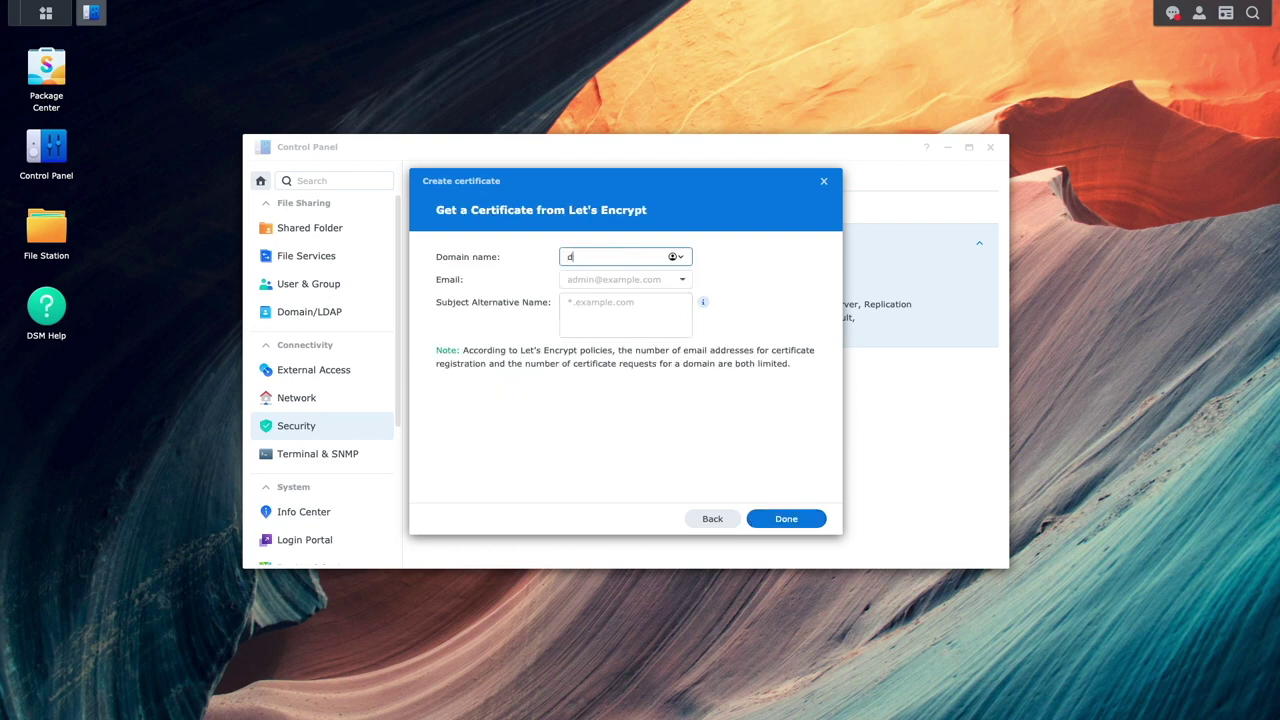
pyautogui.write('aloha.synology.me')
pyautogui.press('Tab')
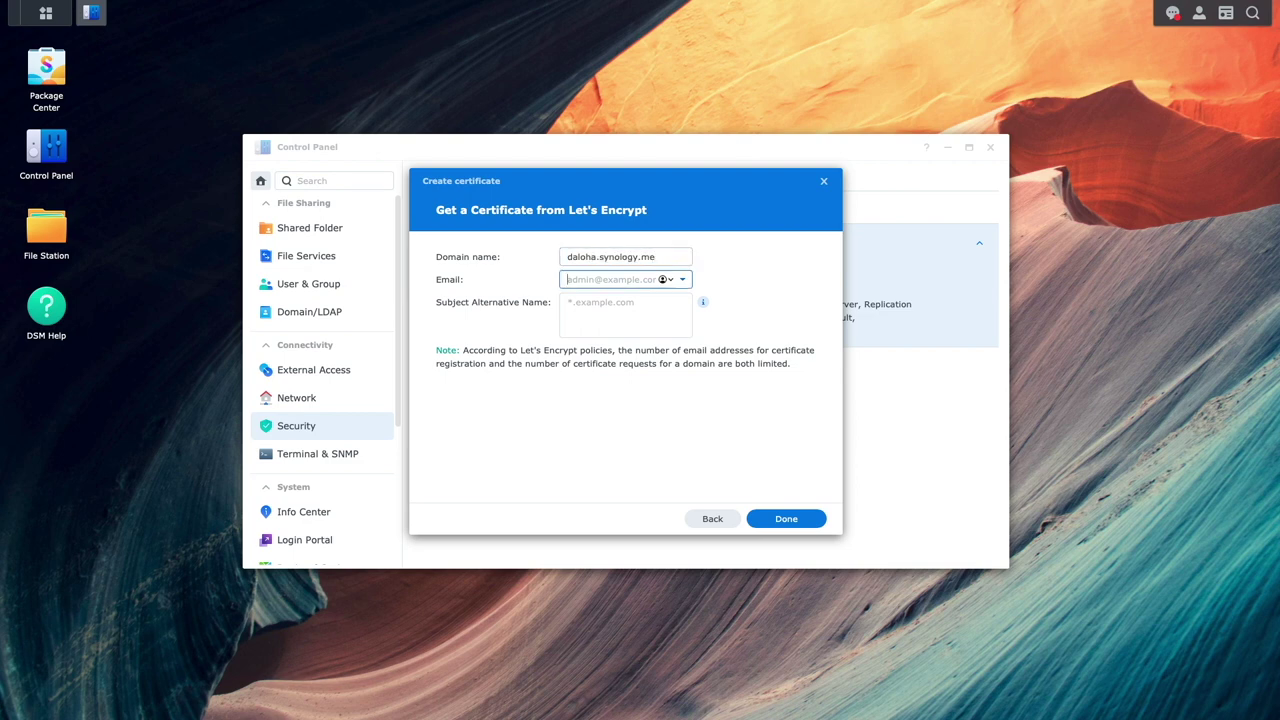
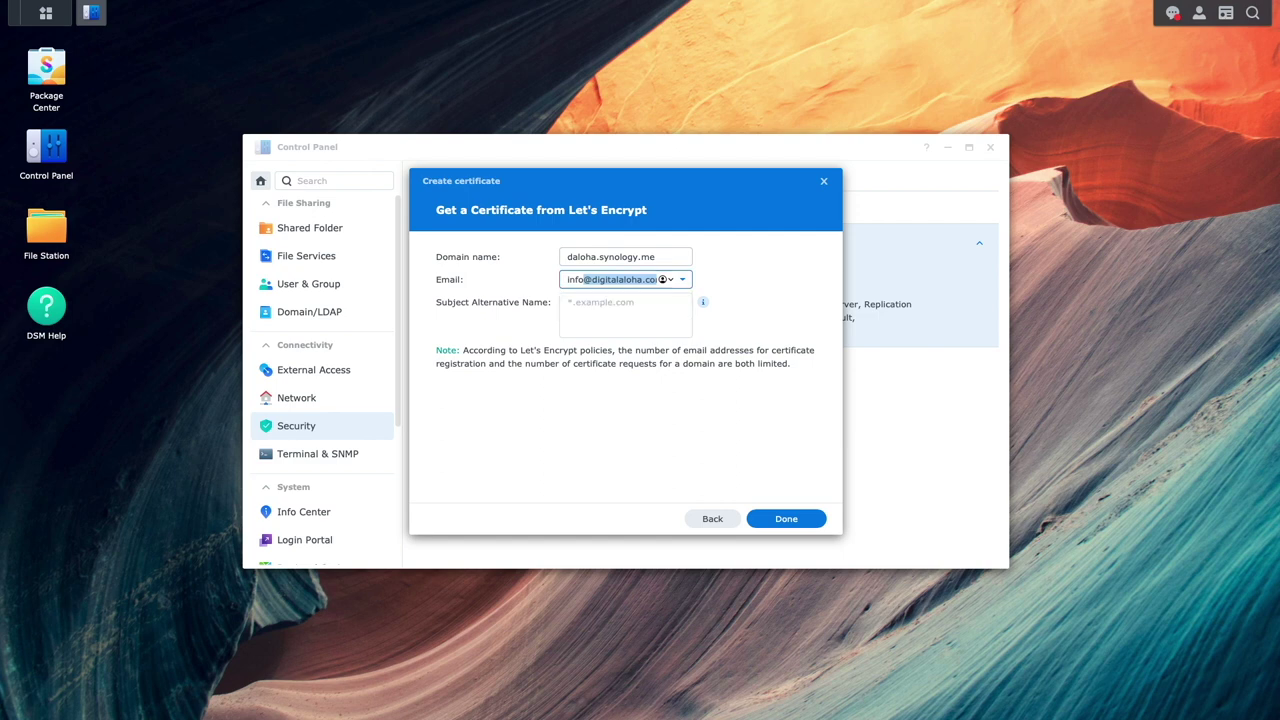
pyautogui.press('Tab')
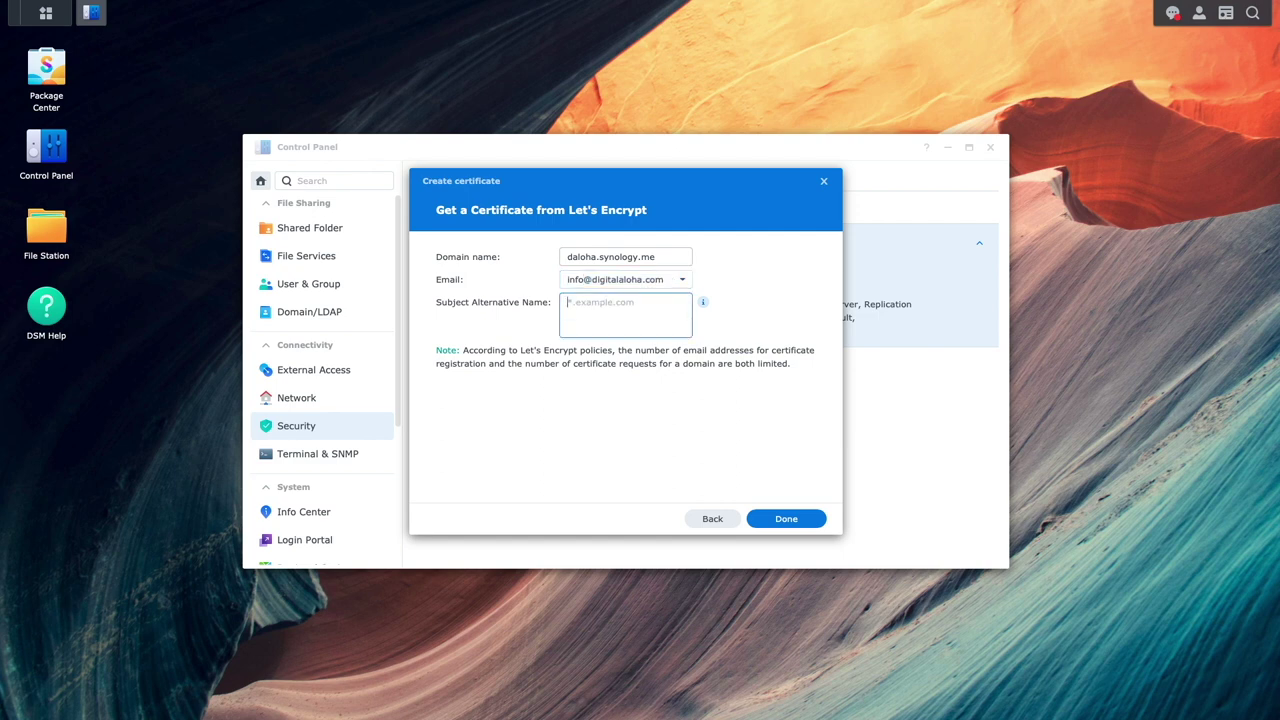
pyautogui.write('*.d')
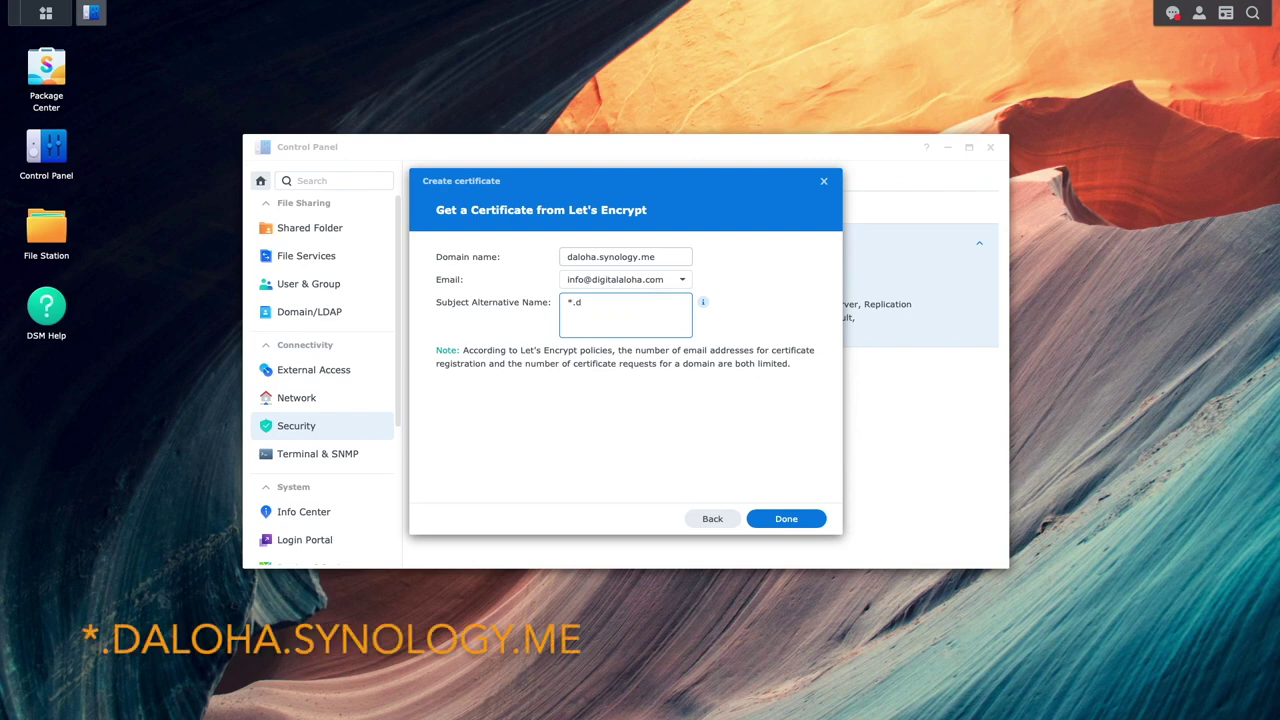
pyautogui.write('aloha.synology.me')
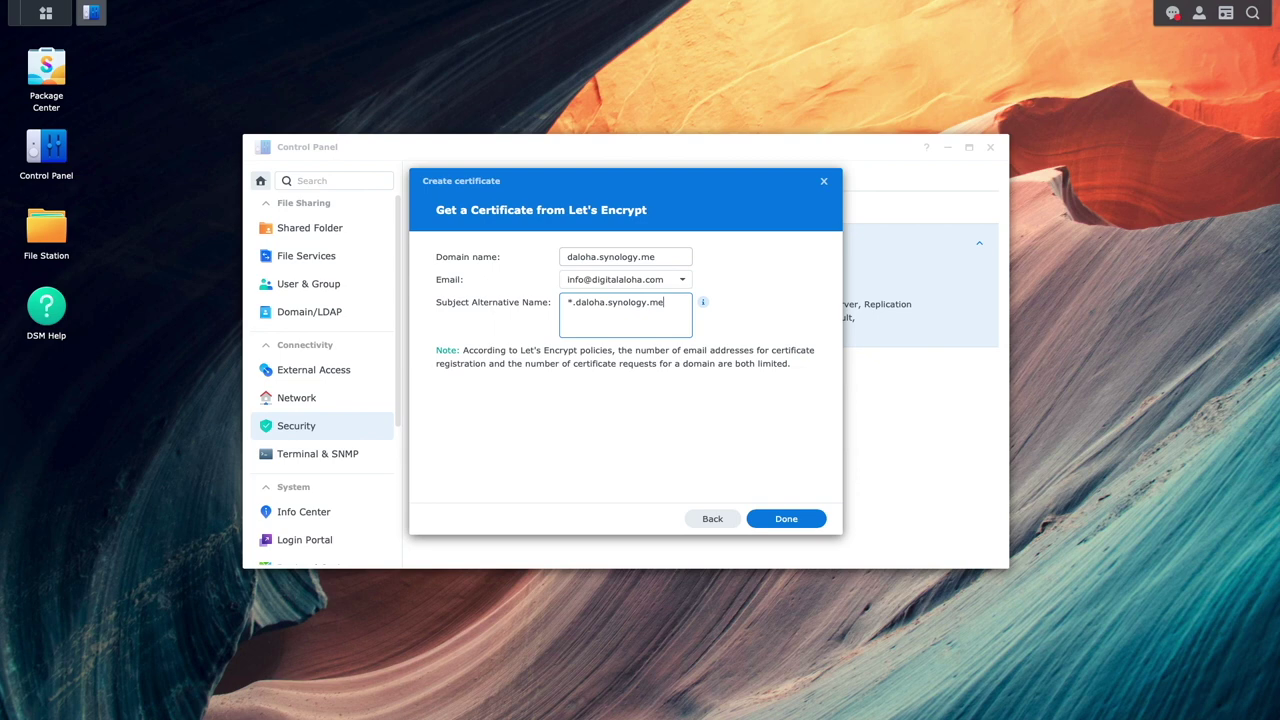
pyautogui.click(762, 517)
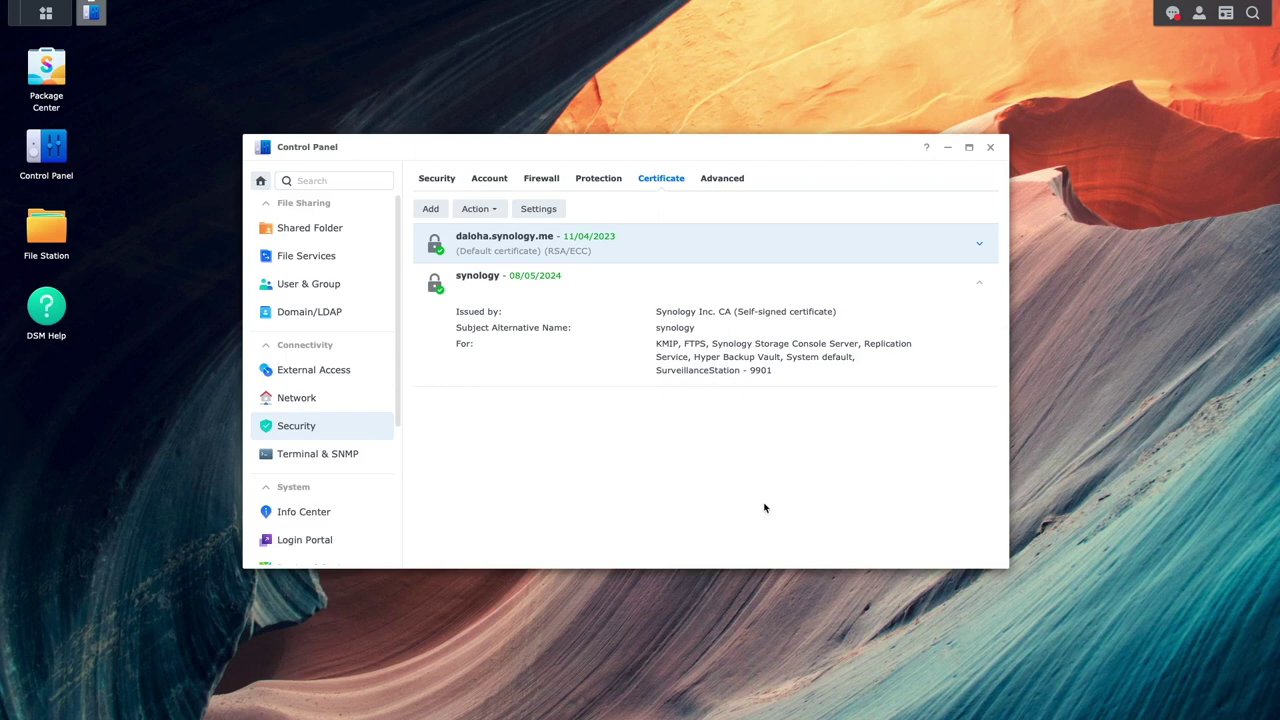
pyautogui.click(357, 540)
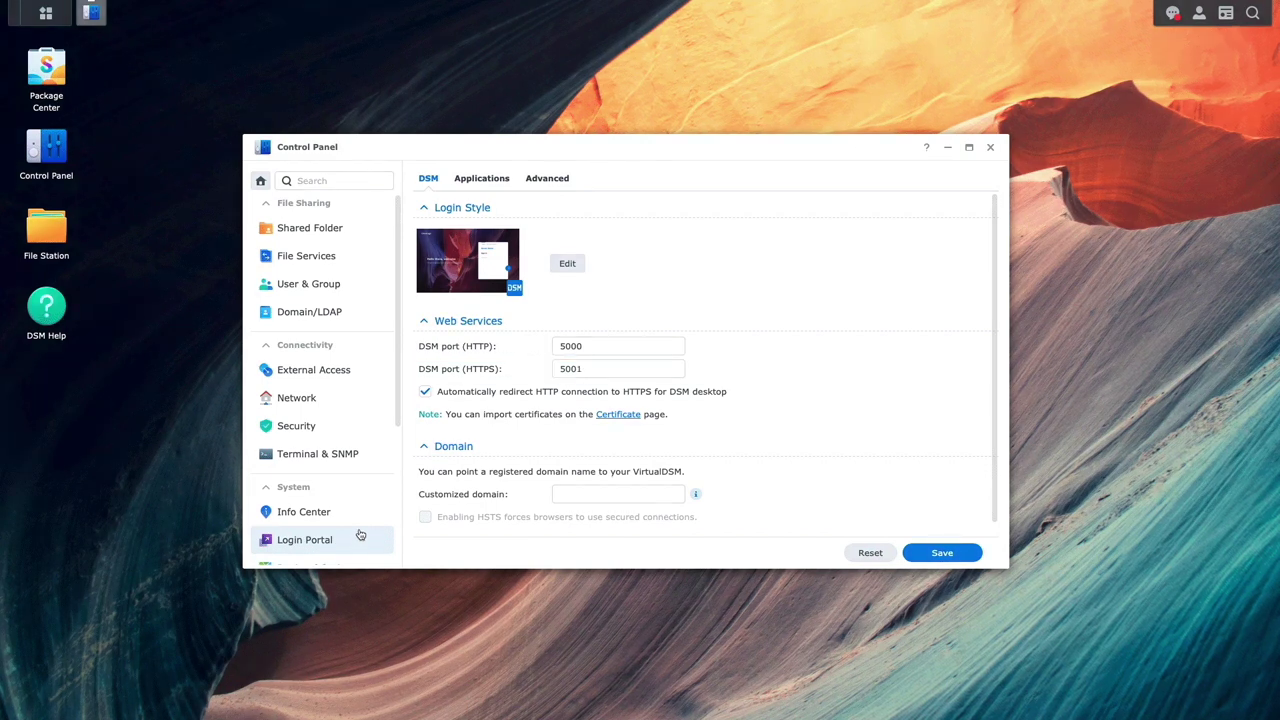
# - Create a new reverse proxy rule named DSM in Login Portal's advanced settings
pyautogui.click(558, 186)
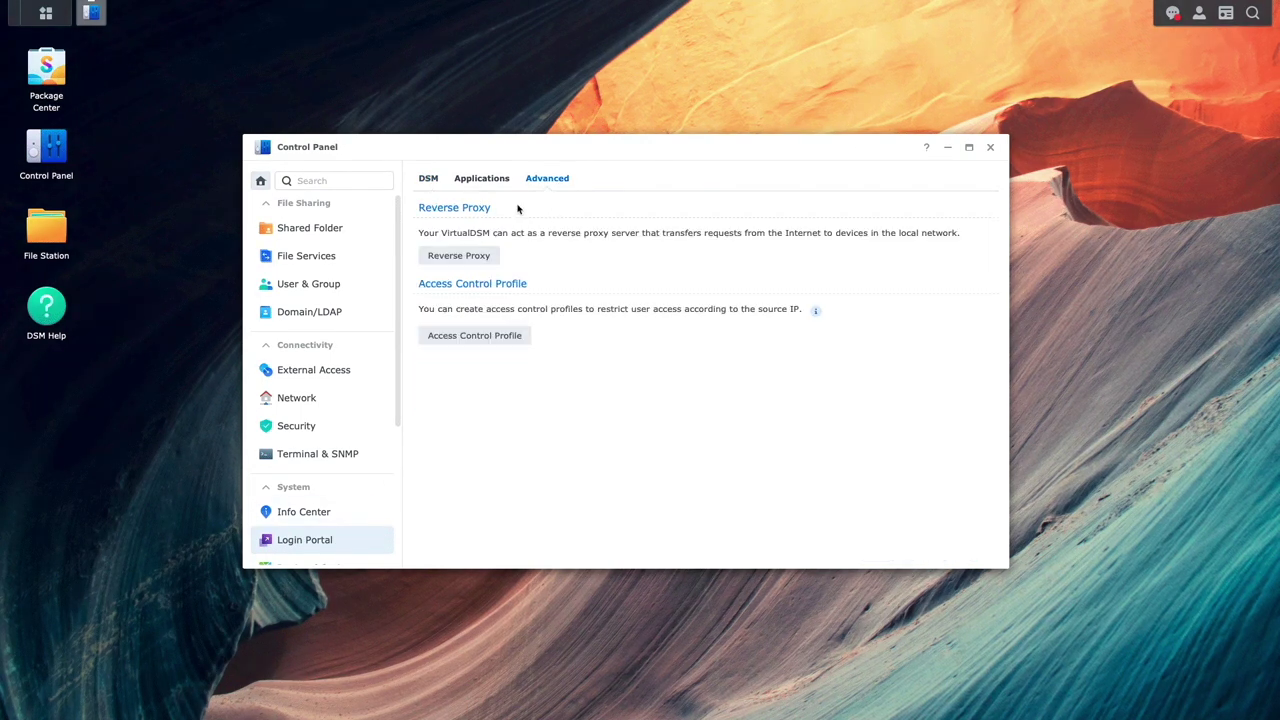
pyautogui.click(496, 257)
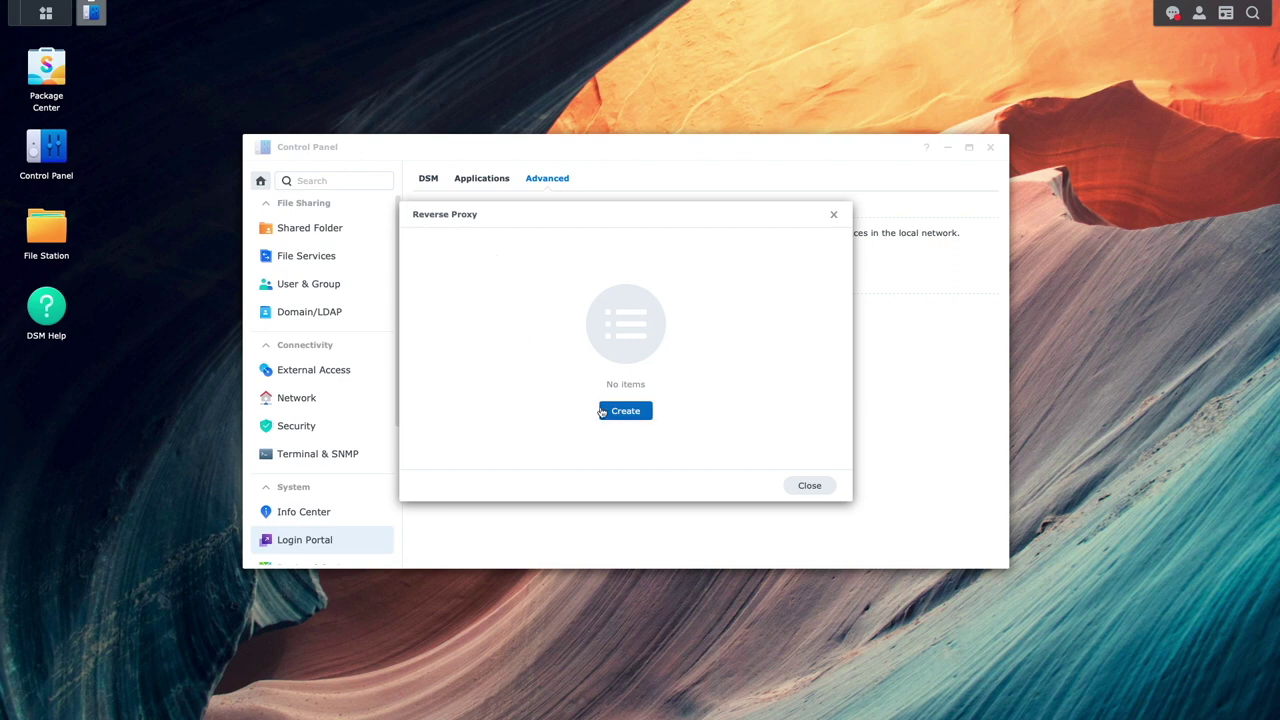
pyautogui.click(602, 412)
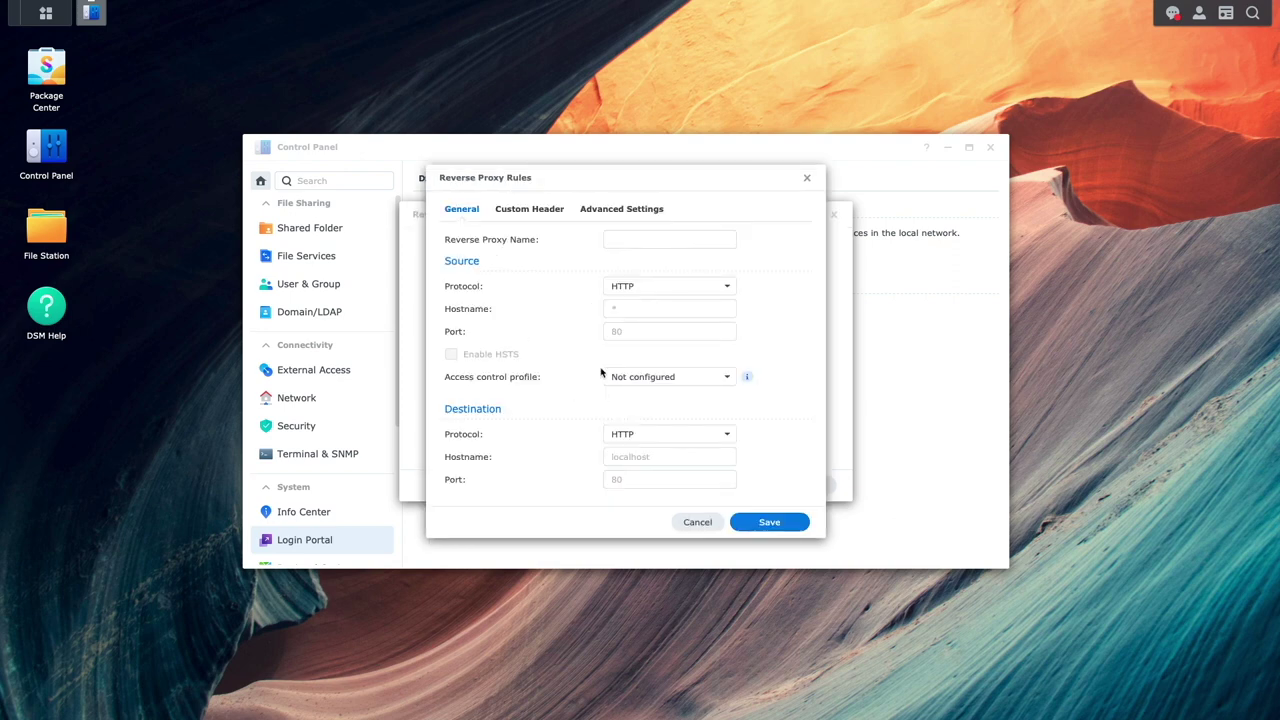
pyautogui.click(616, 240)
pyautogui.write('DSM')
pyautogui.press('Tab')
# - Set the DSM rule's source to HTTPS dsm.daloha.synology.me on port 443 with HSTS
pyautogui.click(723, 288)
pyautogui.click(677, 331)
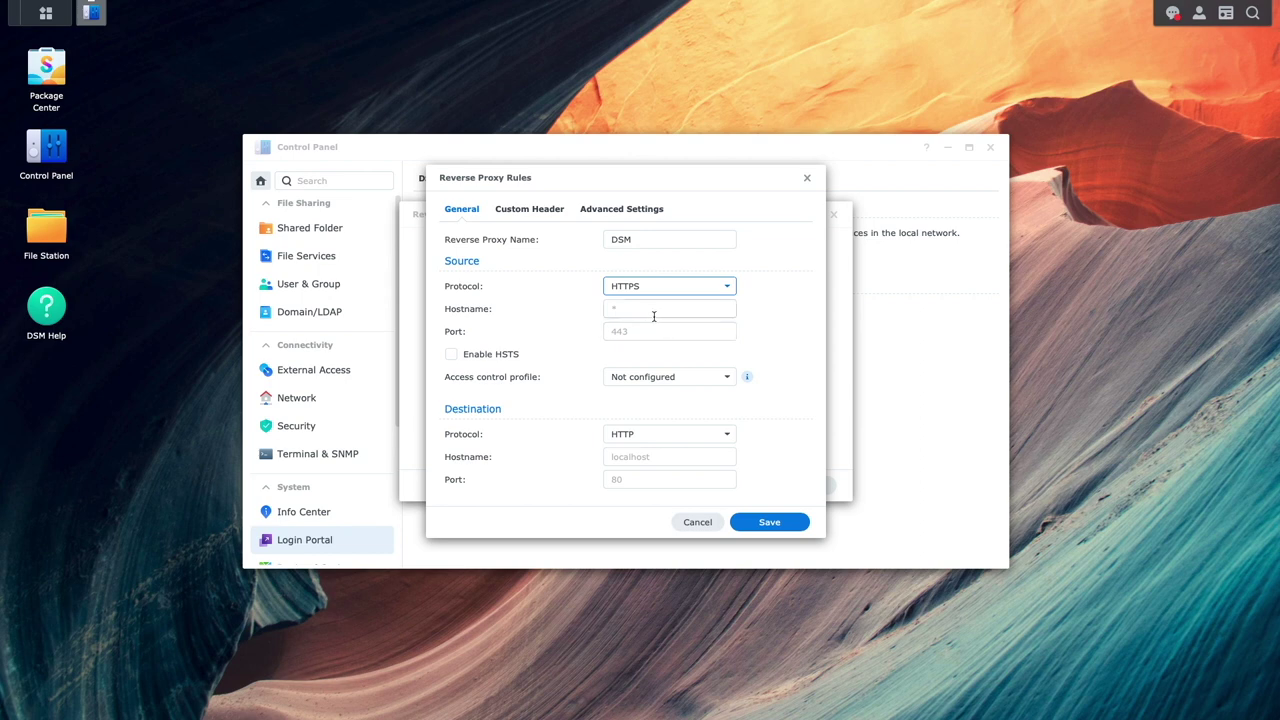
pyautogui.click(641, 309)
pyautogui.write('dsm.daloha.synology.me')
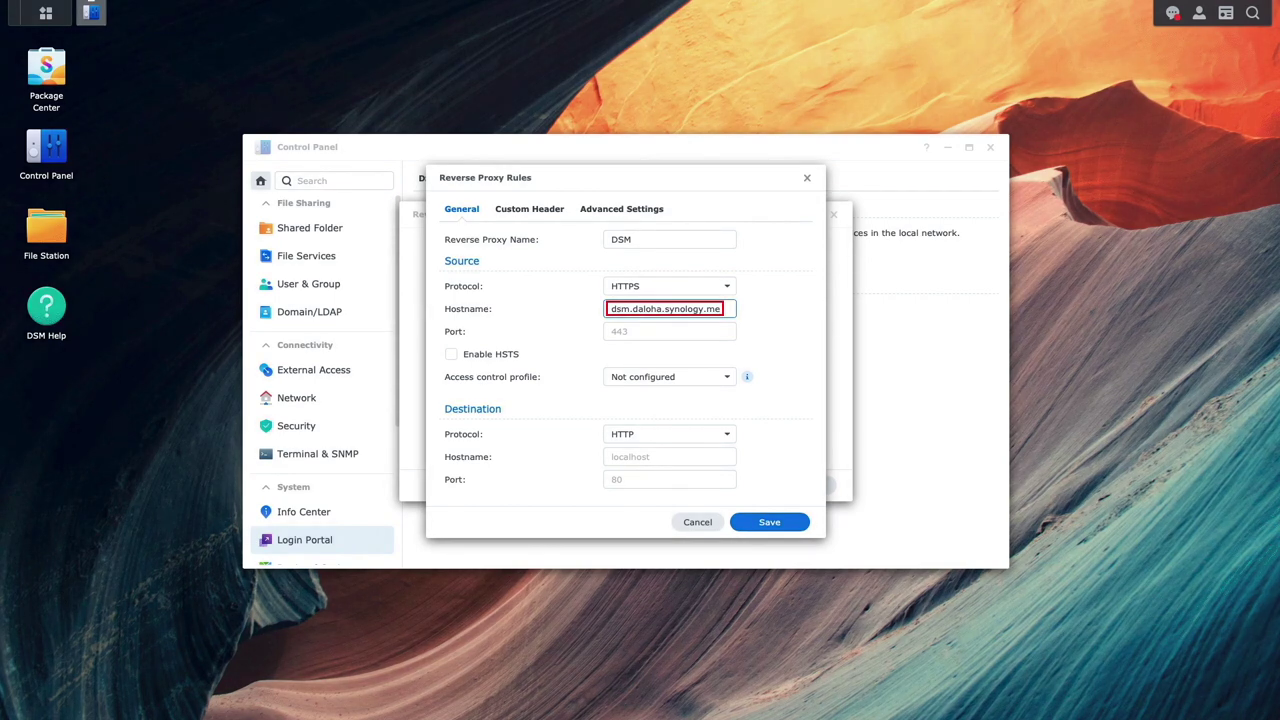
pyautogui.click(669, 331)
pyautogui.write('443')
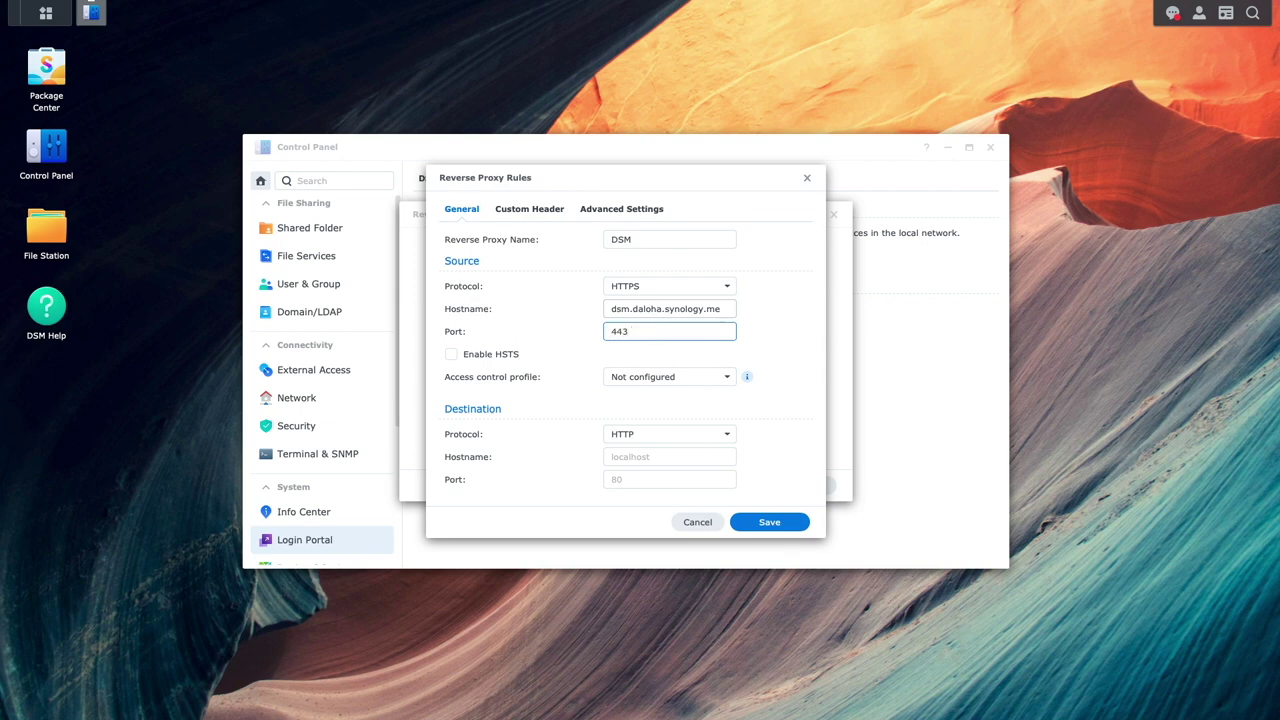
pyautogui.click(486, 356)
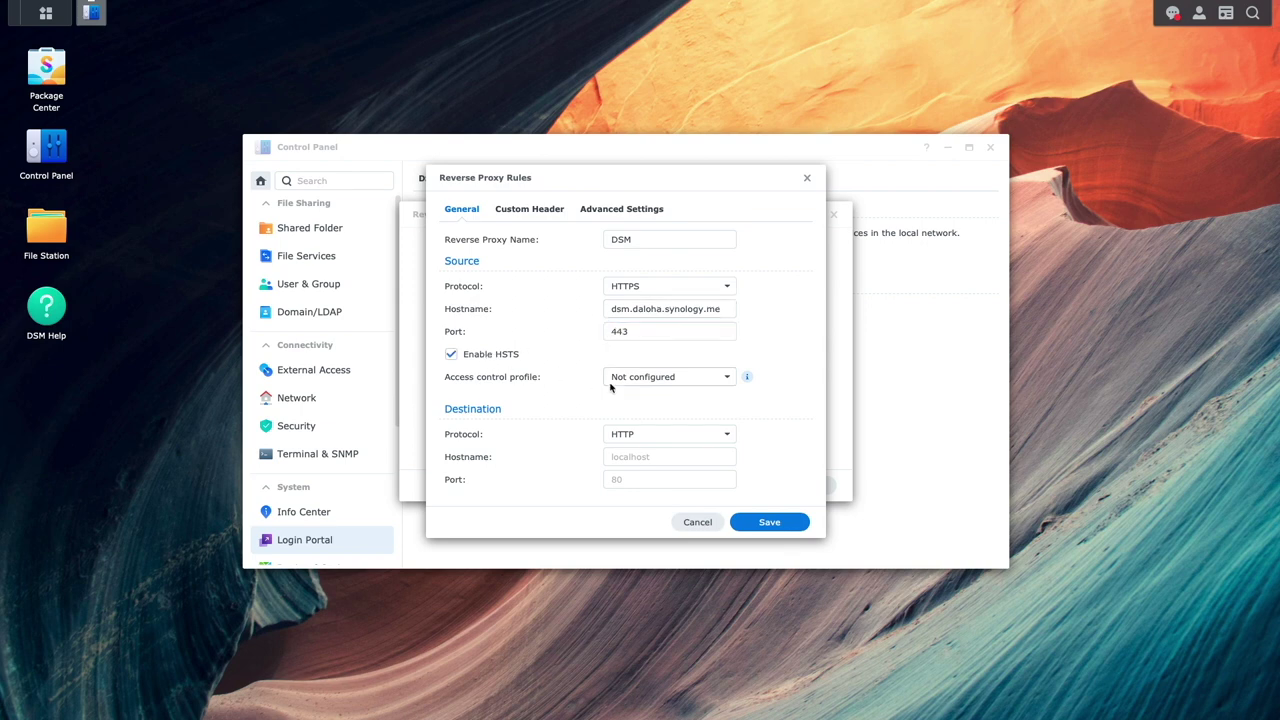
# - Point the DSM rule's destination to HTTPS localhost port 5001 and save it
pyautogui.click(724, 434)
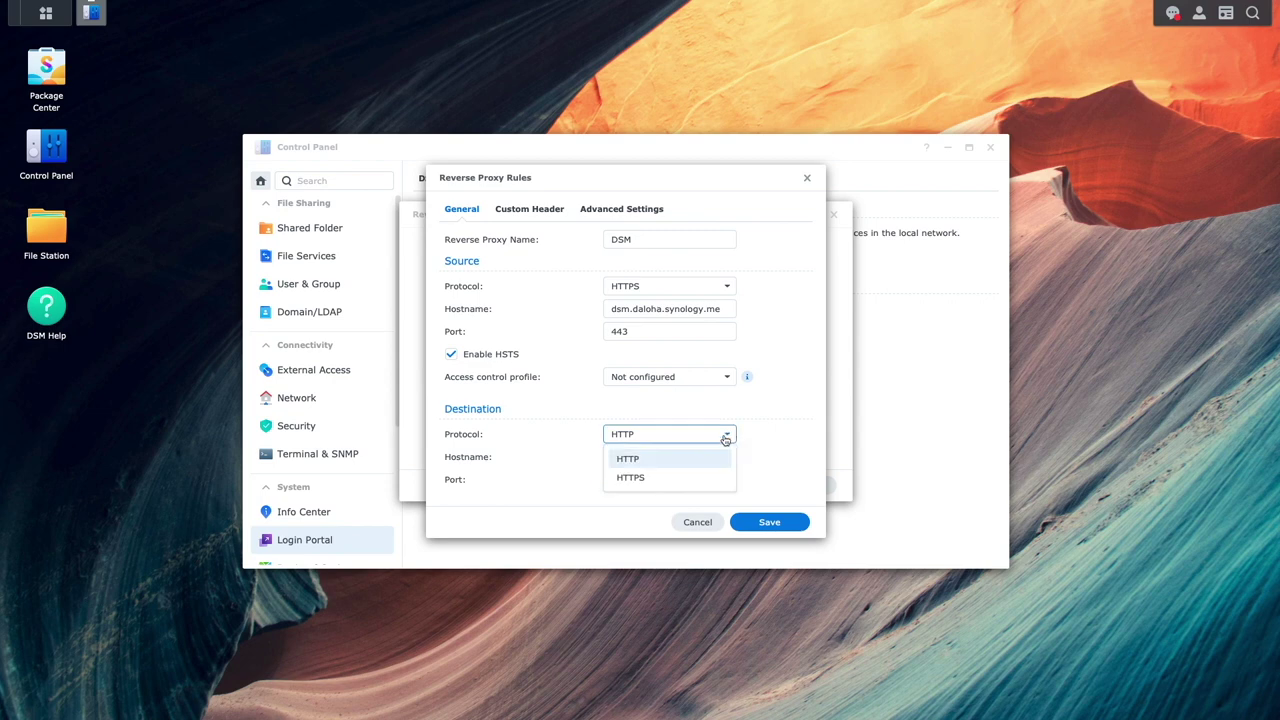
pyautogui.click(680, 477)
pyautogui.click(666, 456)
pyautogui.write('localhost')
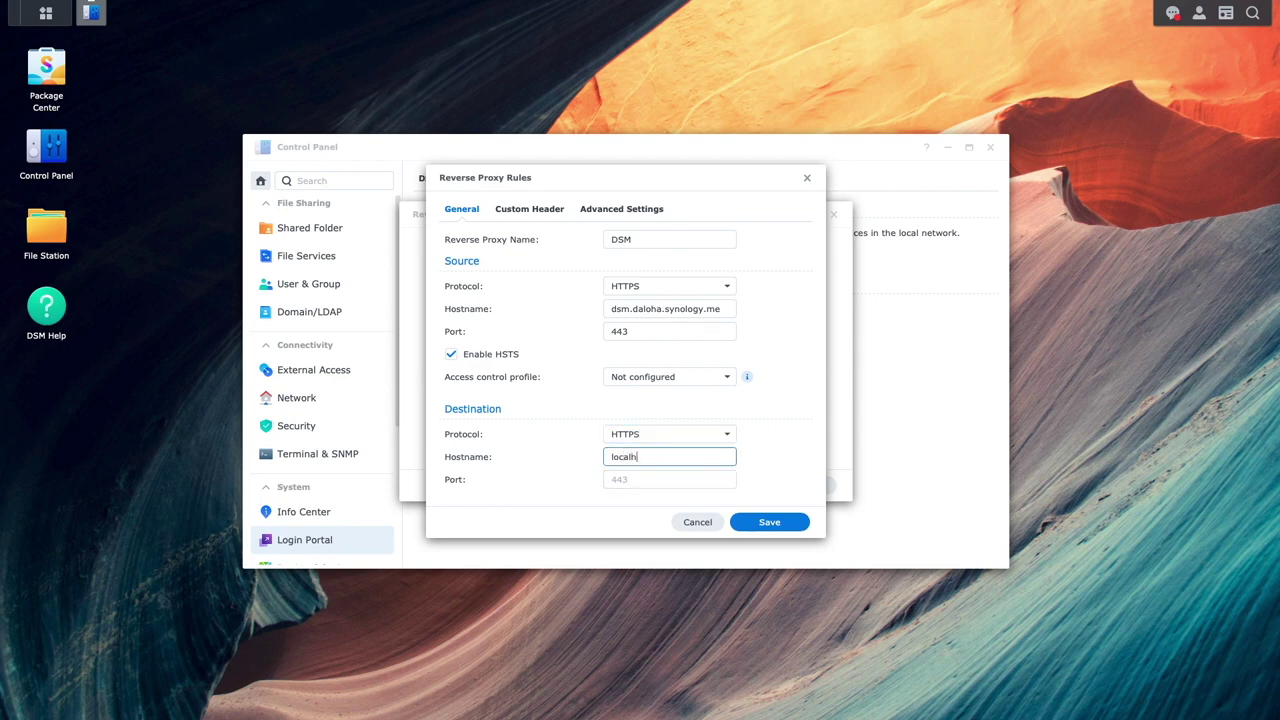
pyautogui.press('Tab')
pyautogui.write('5001')
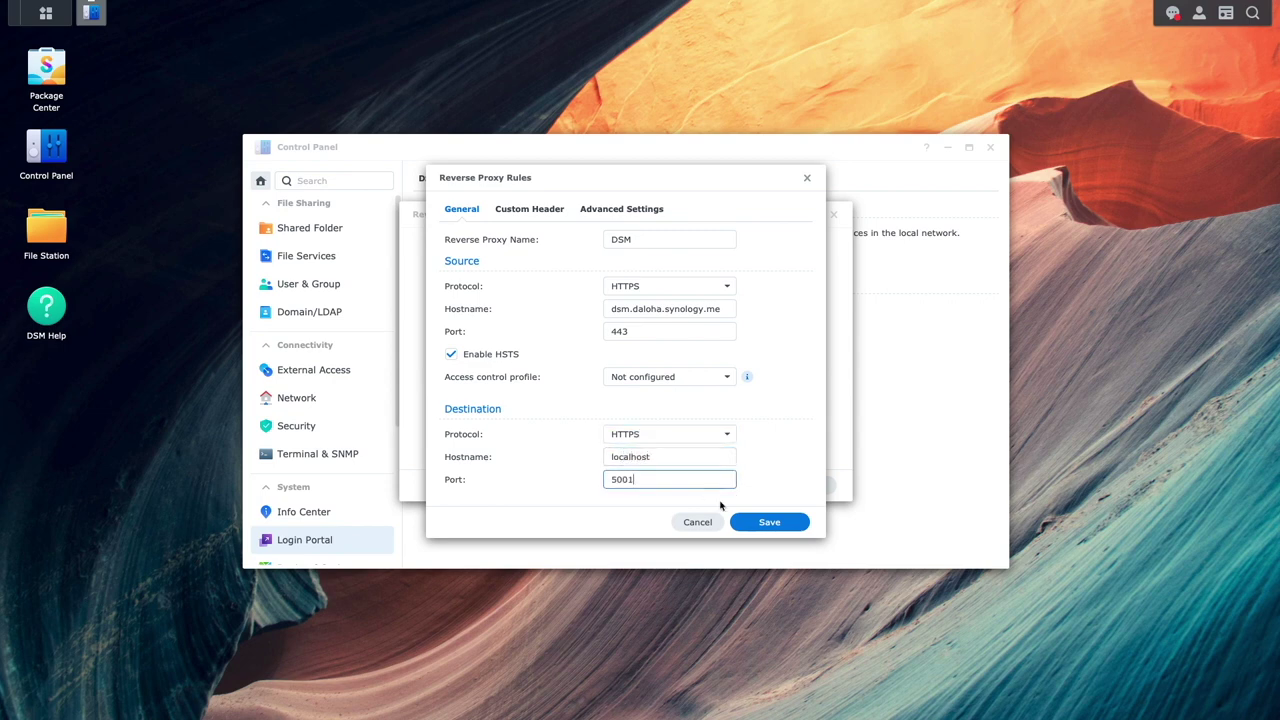
pyautogui.click(740, 522)
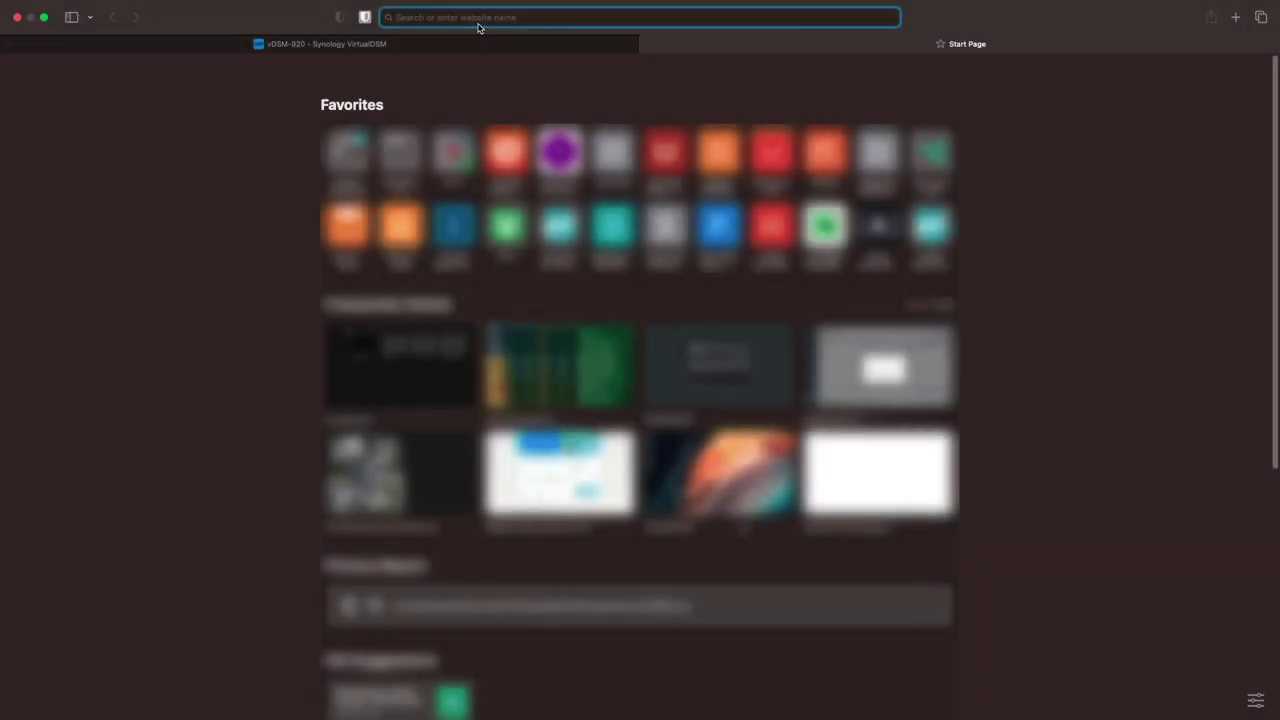
# - Load dsm.daloha.synology.me in Safari to reach the DSM sign-in, then show the DSM main menu
pyautogui.write('dsm.da')
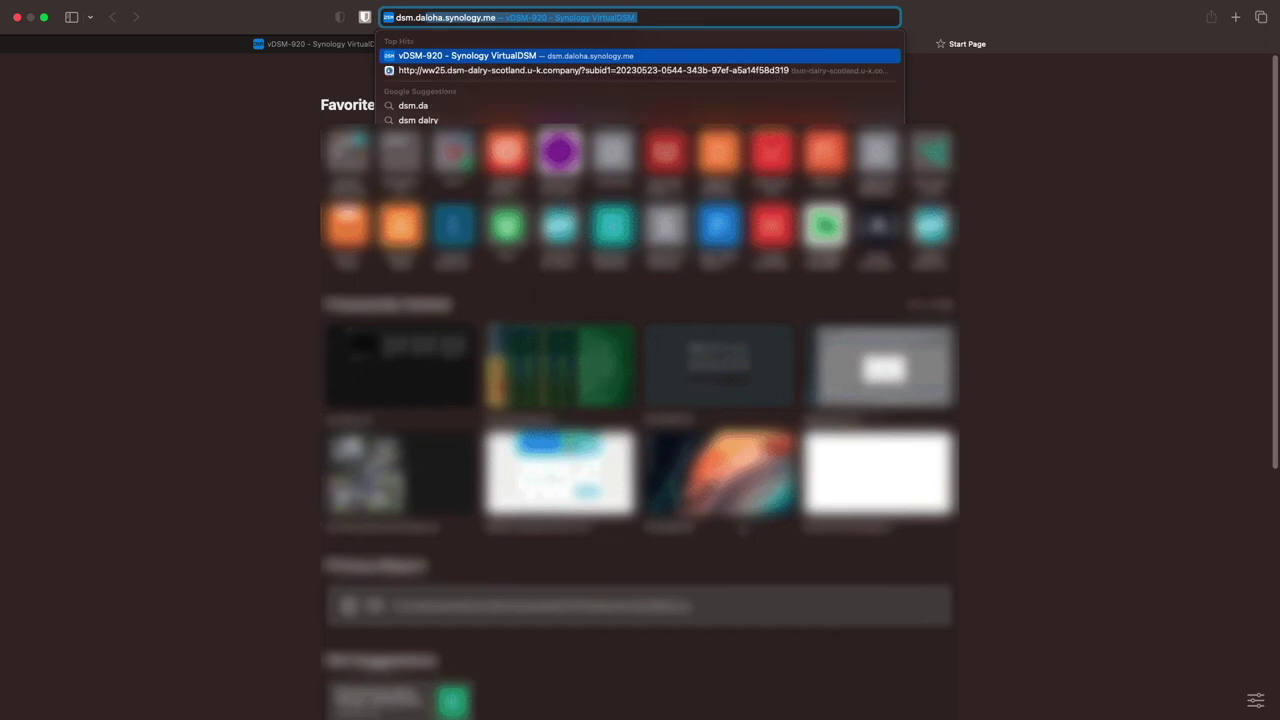
pyautogui.write('l')
pyautogui.press('Right')
pyautogui.write('/')
pyautogui.press('Return')
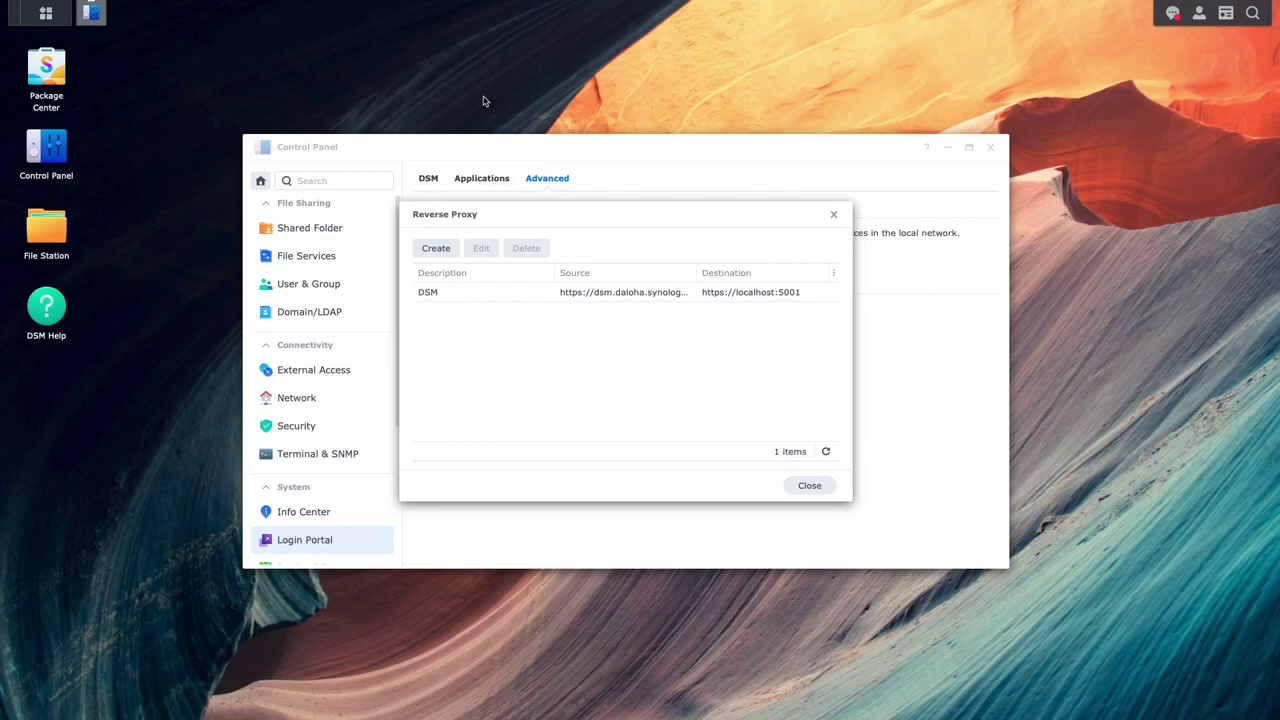
pyautogui.click(45, 13)
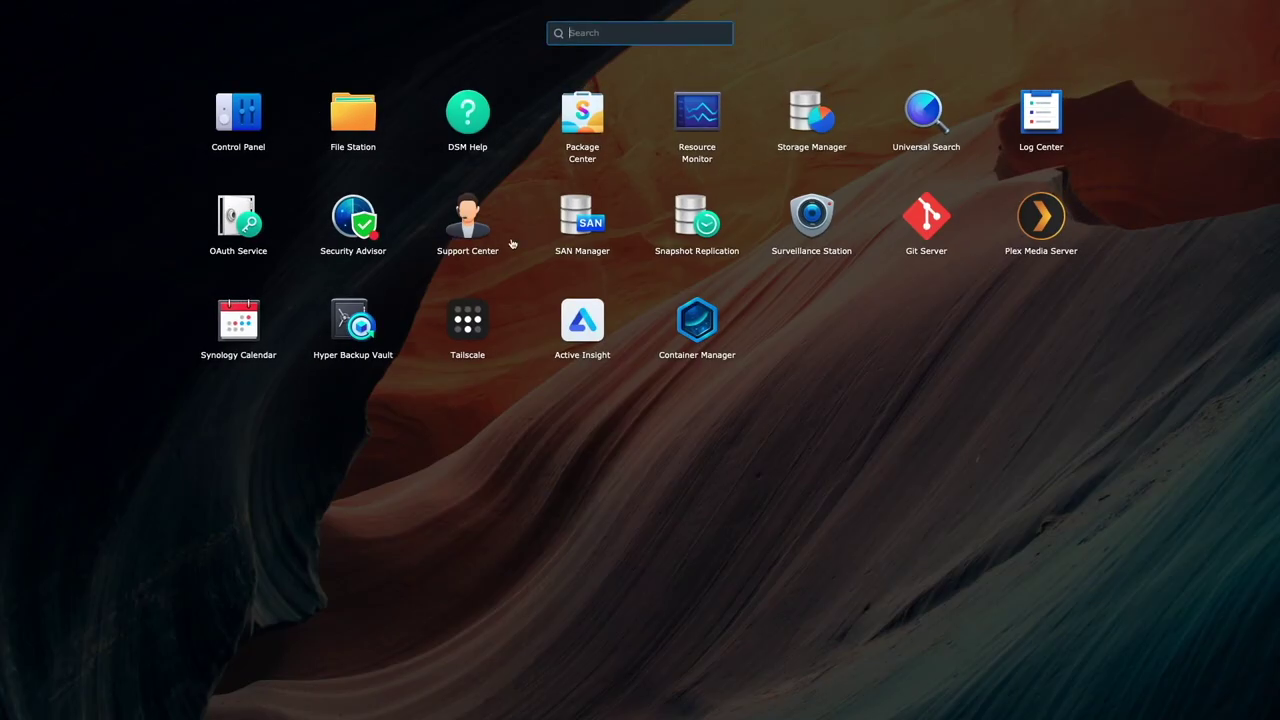
# - Check roundcubemail's port mapping (80/tcp to 9002) in Container Manager, then return to Reverse Proxy
pyautogui.click(673, 330)
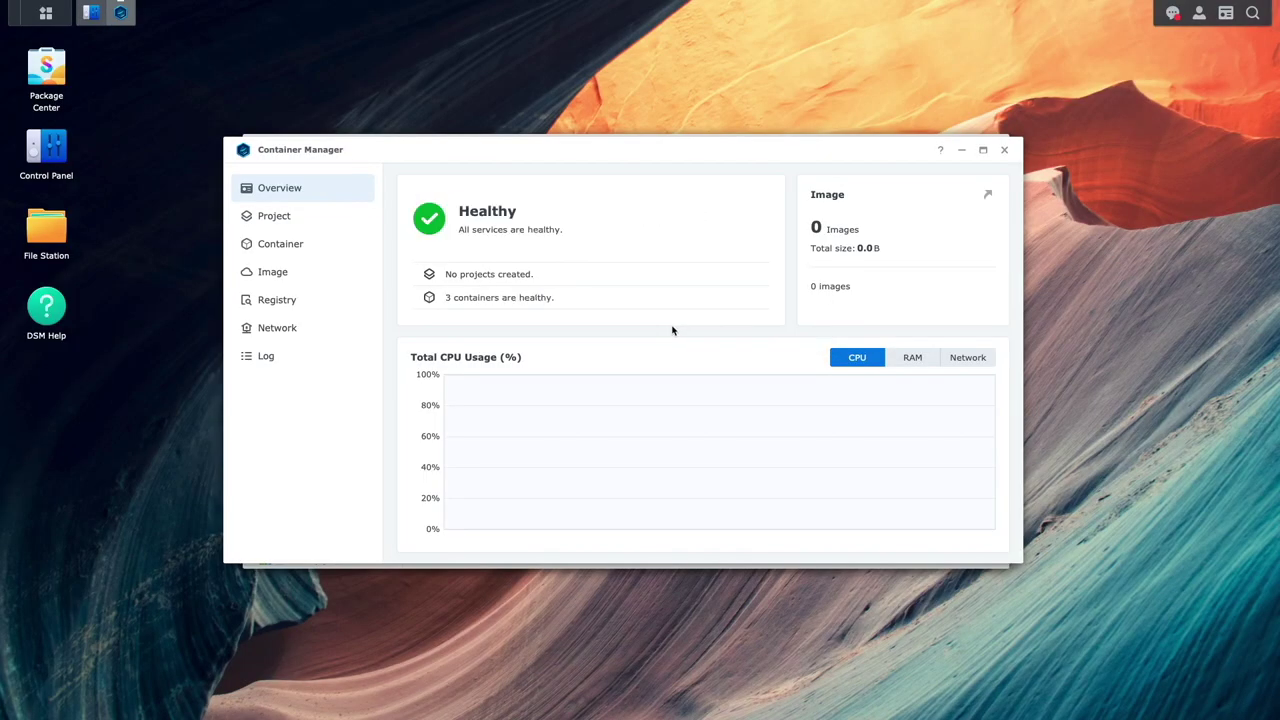
pyautogui.click(353, 246)
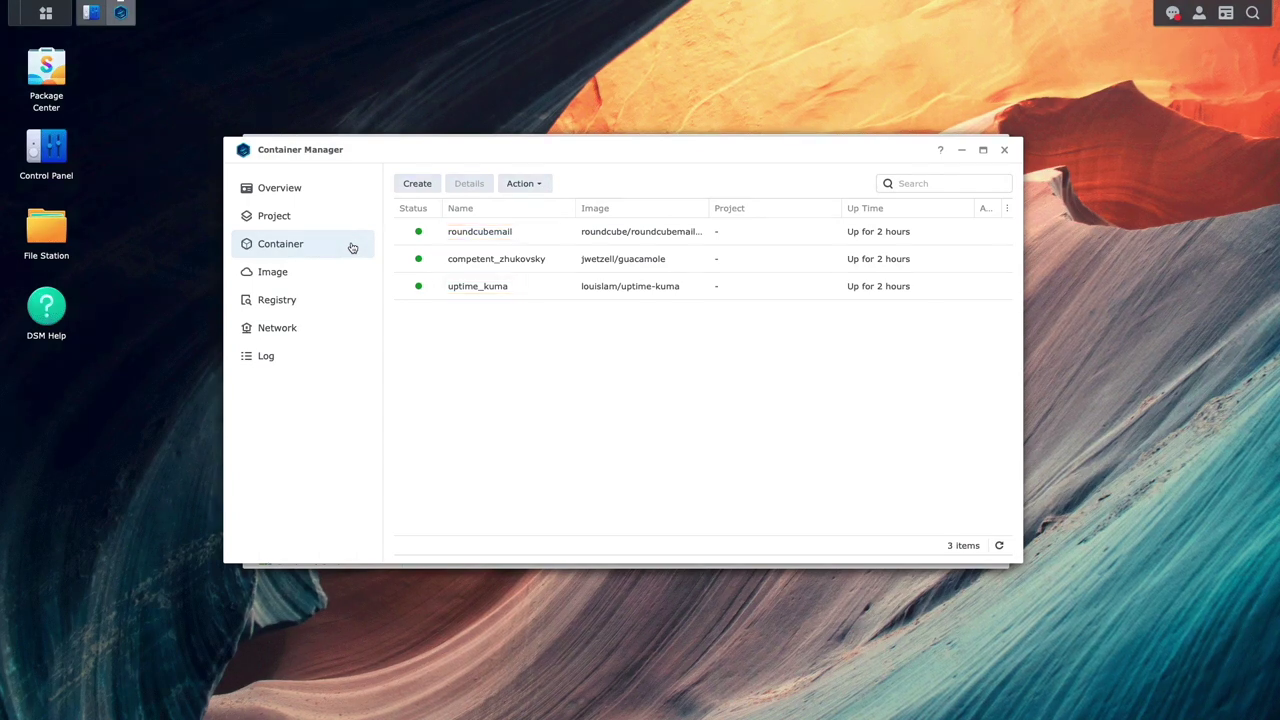
pyautogui.doubleClick(480, 232)
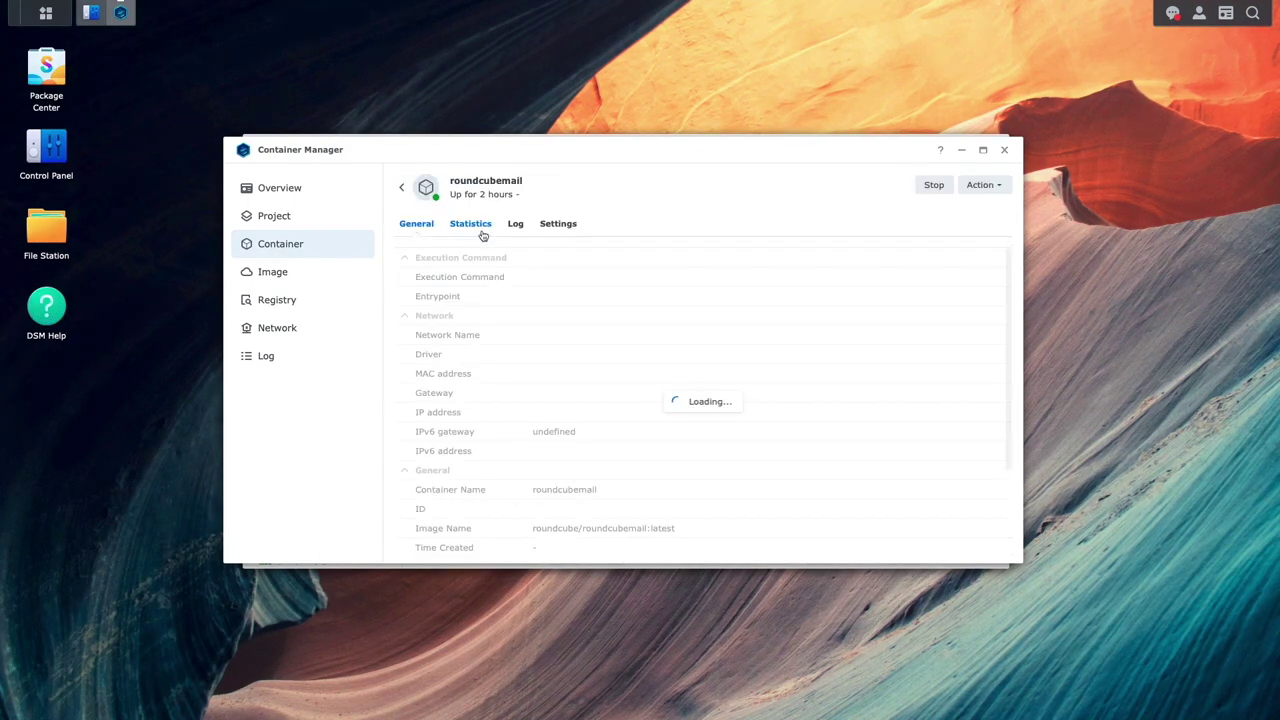
pyautogui.scroll(-10, 660, 365)
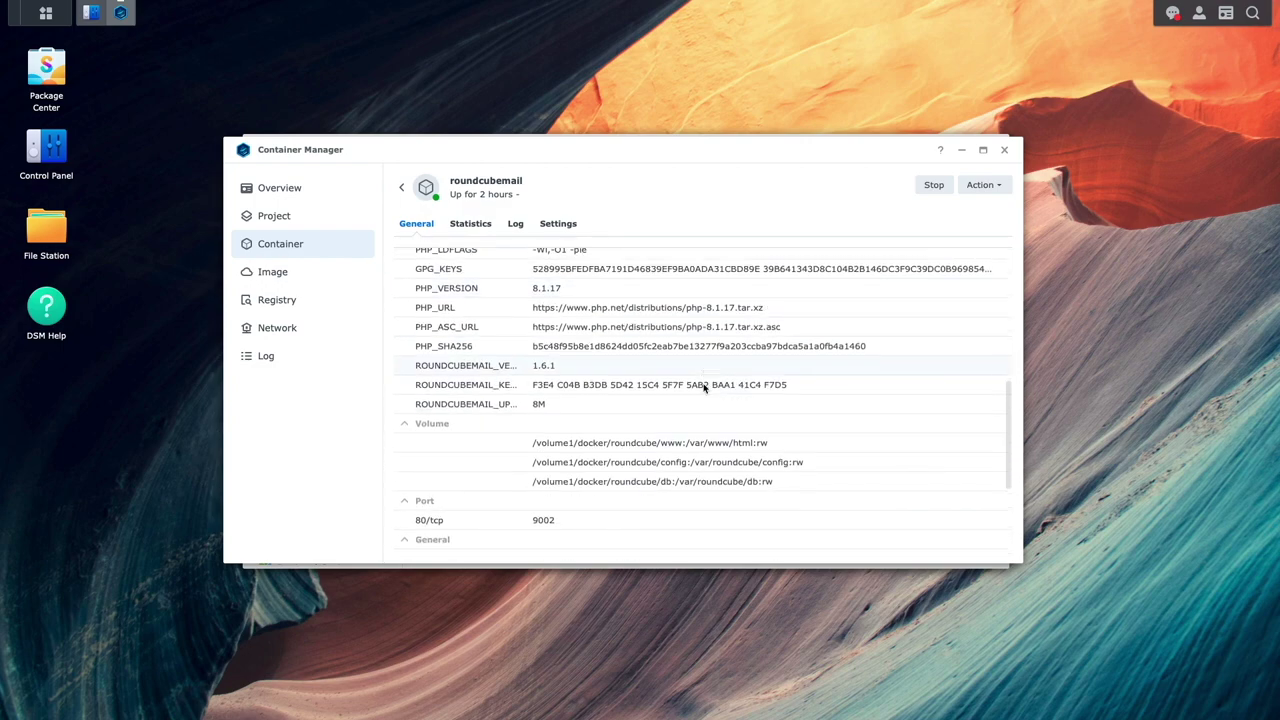
pyautogui.scroll(-1, 704, 388)
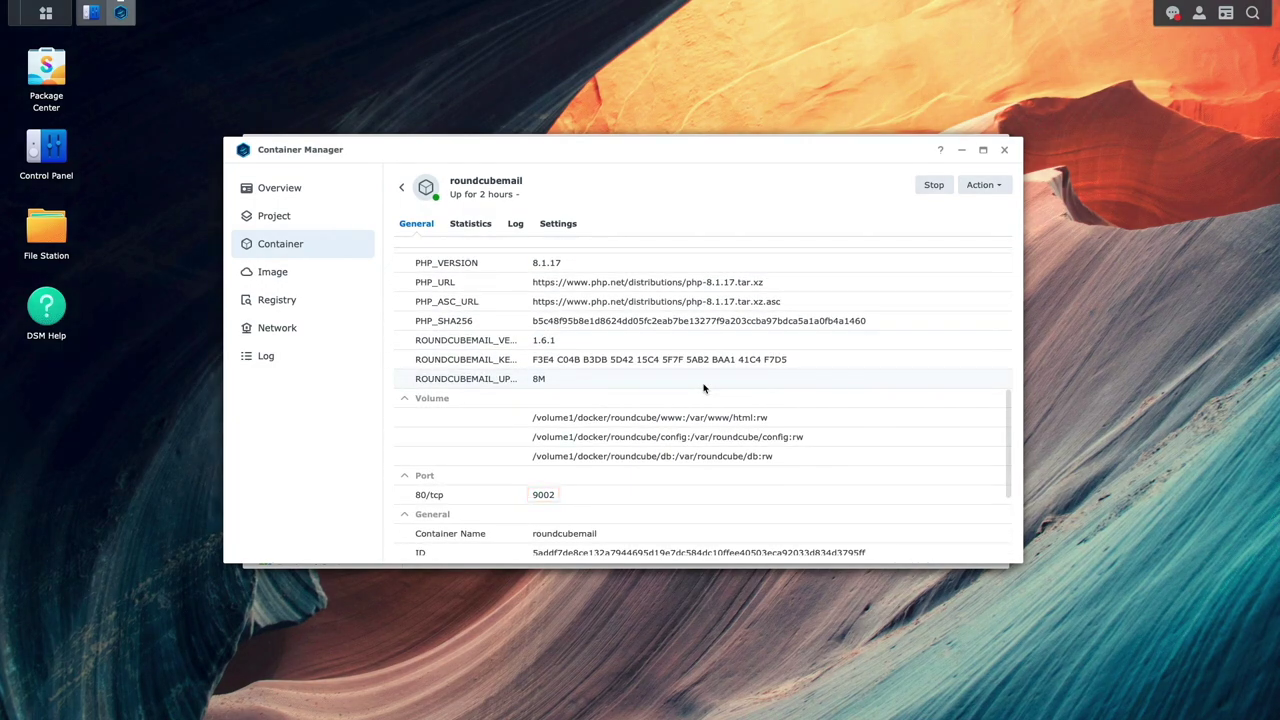
pyautogui.click(91, 13)
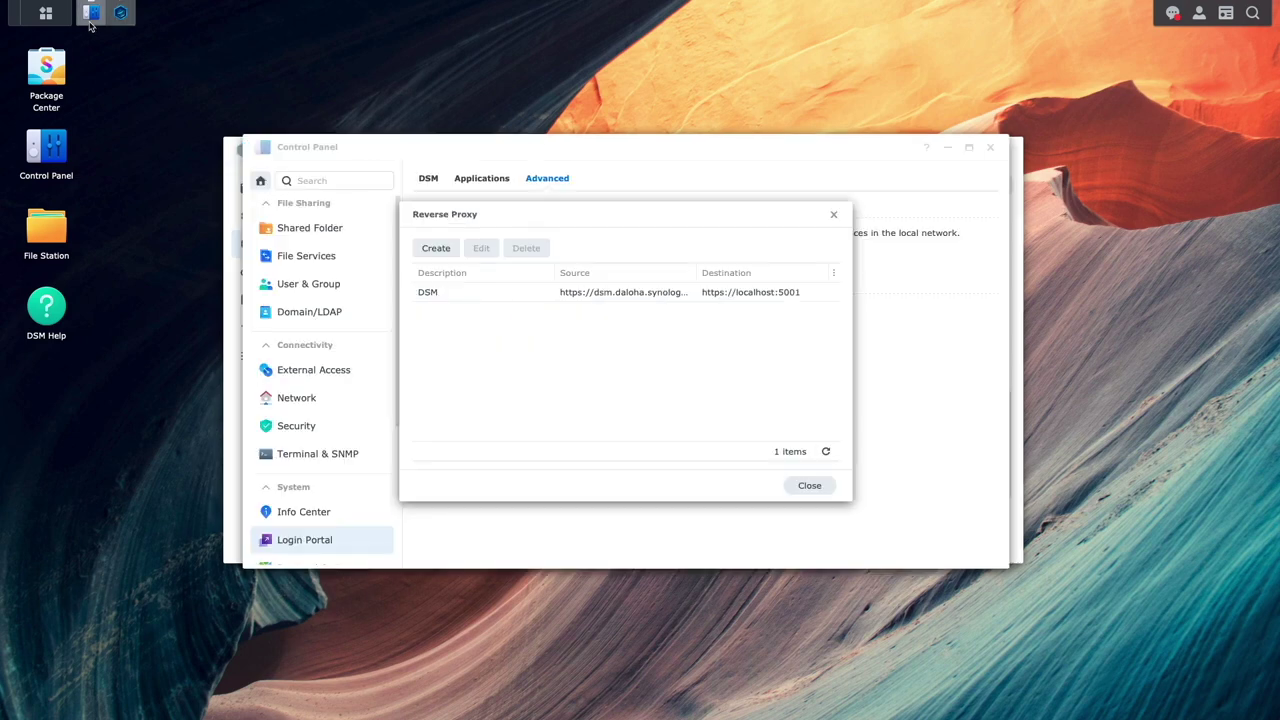
# - Create a RoundCube rule with source HTTPS roundcube.daloha.synology.me, port 443, and HSTS enabled
pyautogui.click(451, 251)
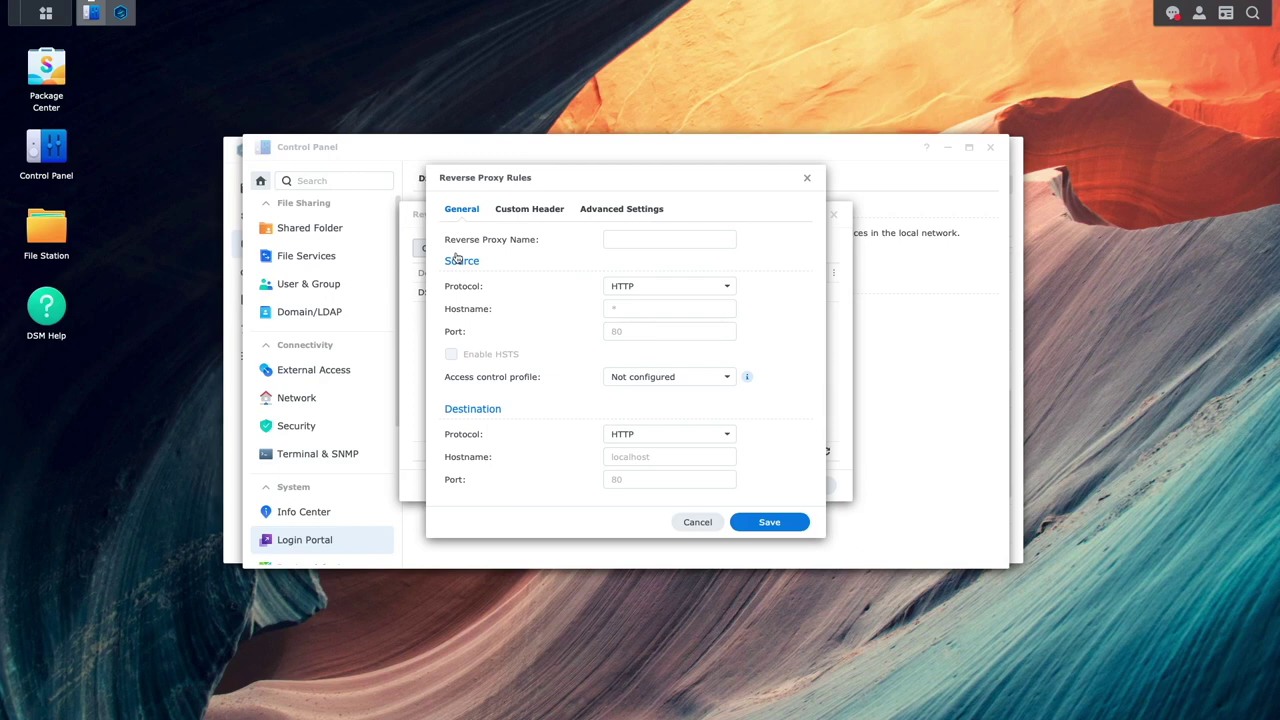
pyautogui.click(614, 241)
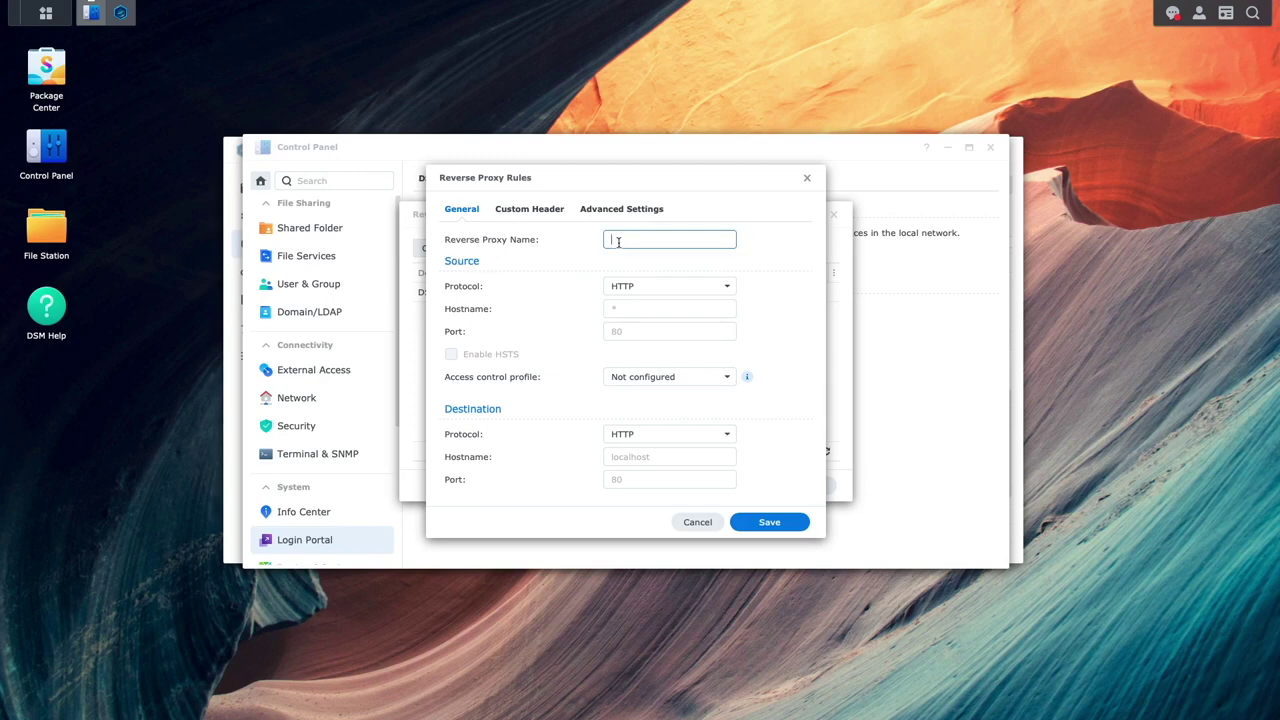
pyautogui.write('RoundCube')
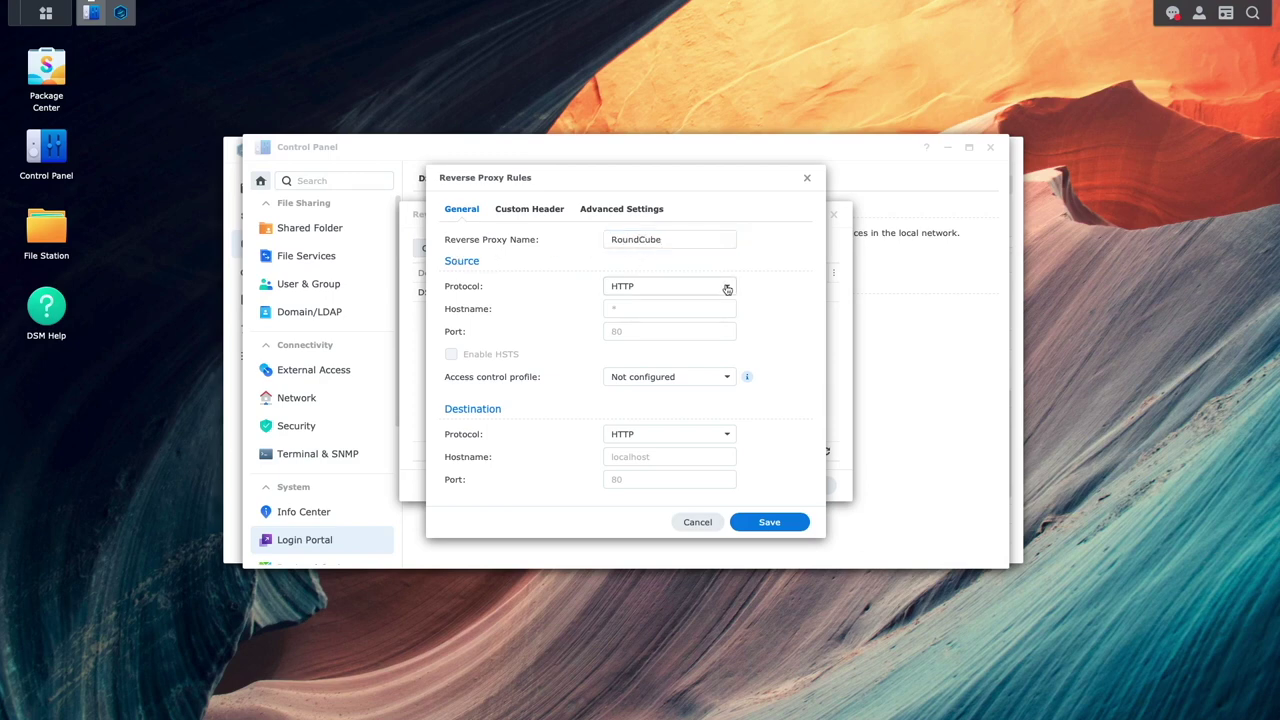
pyautogui.click(723, 288)
pyautogui.click(690, 320)
pyautogui.click(686, 311)
pyautogui.write('roundcube.daloha.synology.')
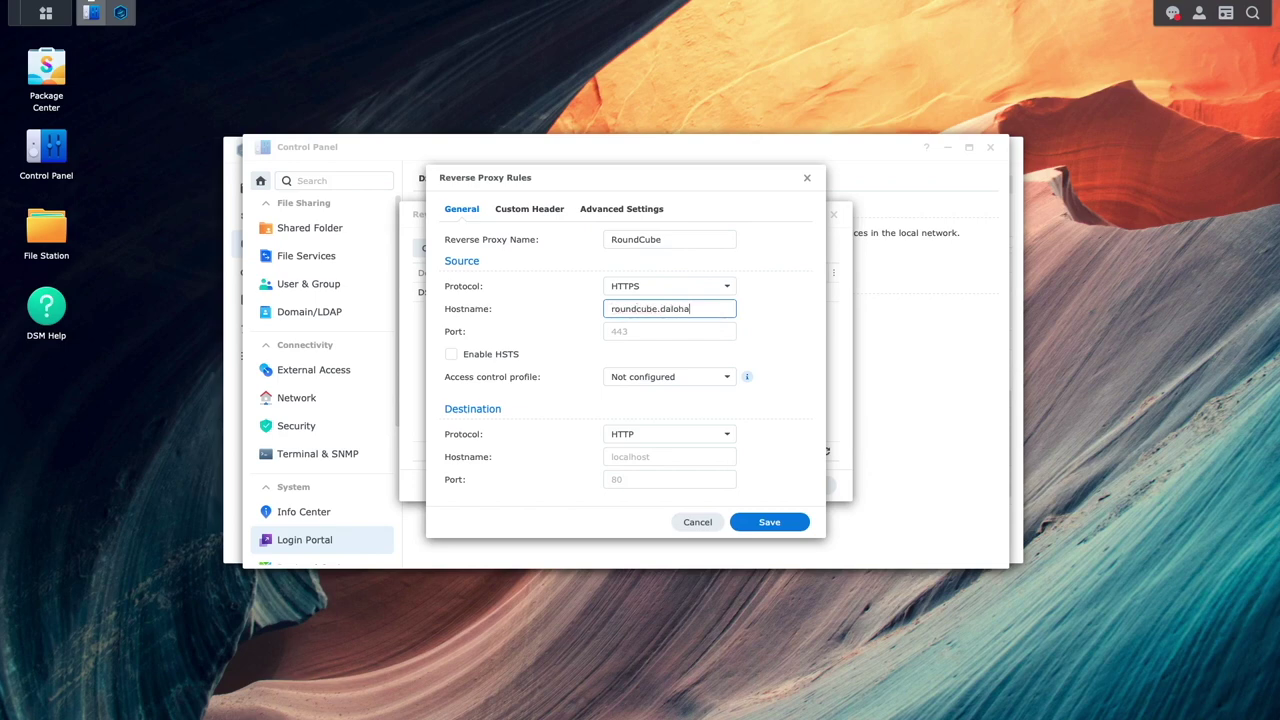
pyautogui.press('Tab')
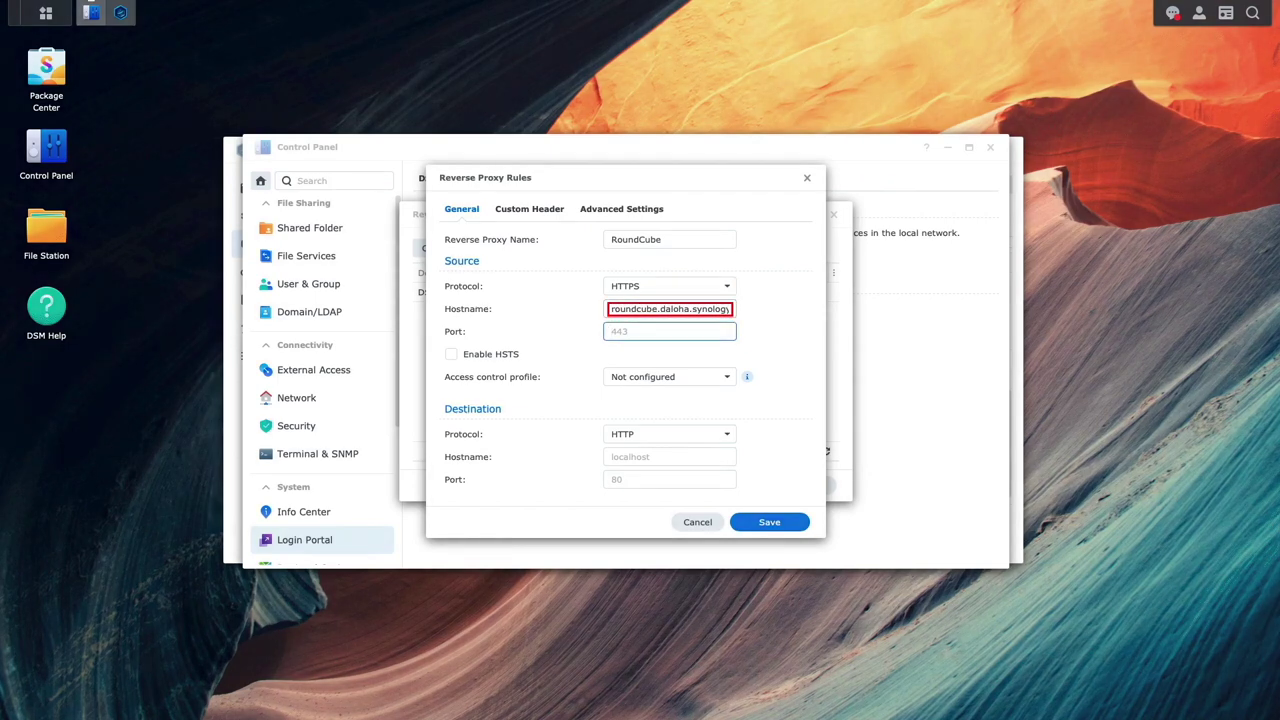
pyautogui.write('443')
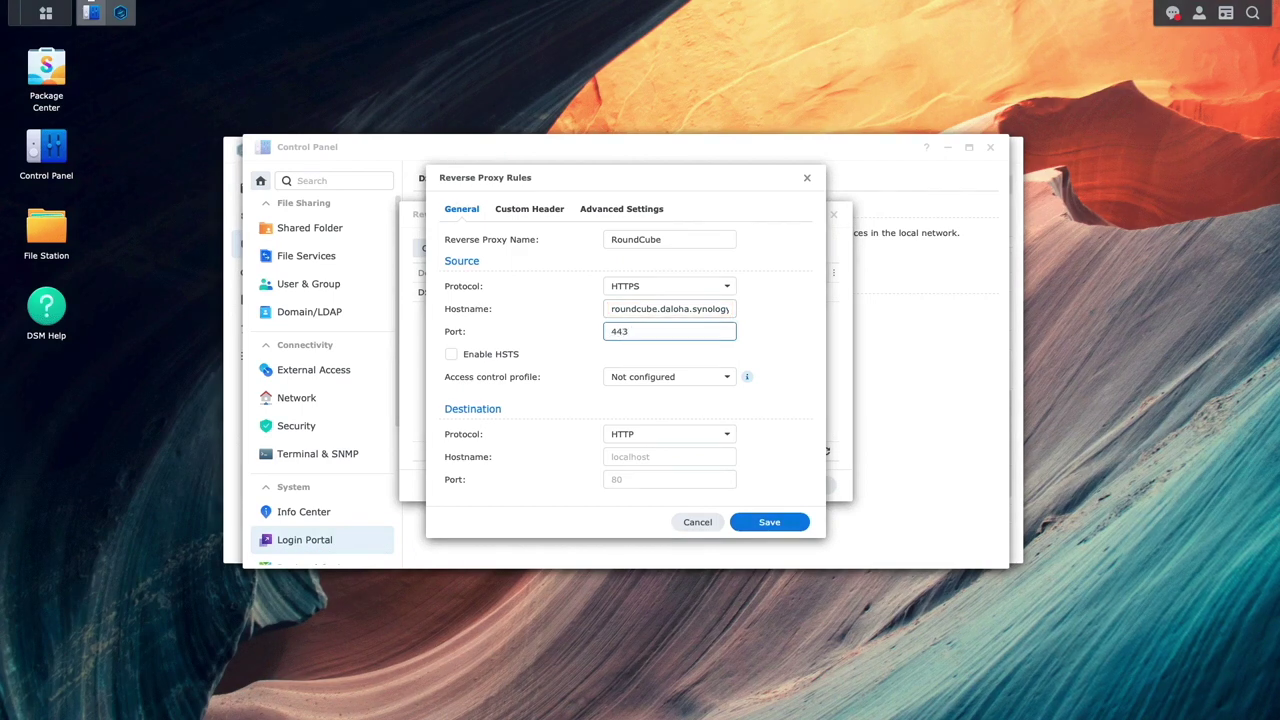
pyautogui.click(513, 354)
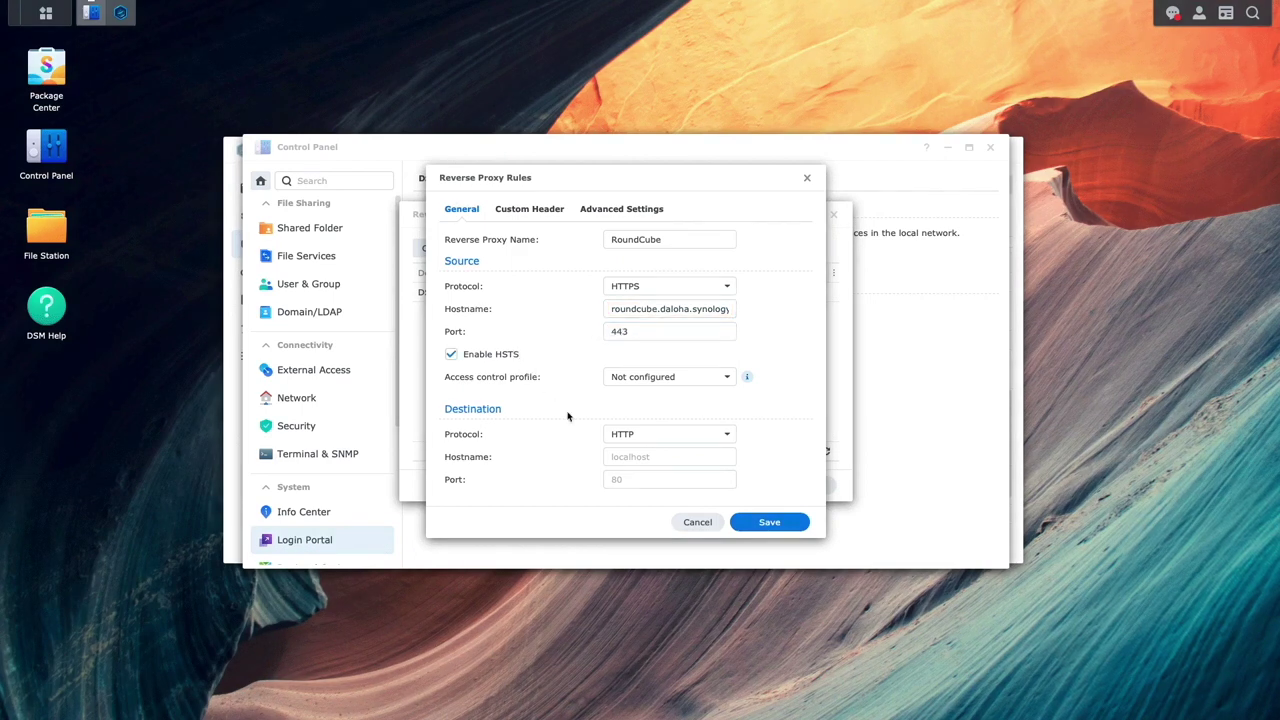
# - Set the RoundCube rule's destination to localhost port 9002 and save it
pyautogui.click(614, 456)
pyautogui.write('localhost')
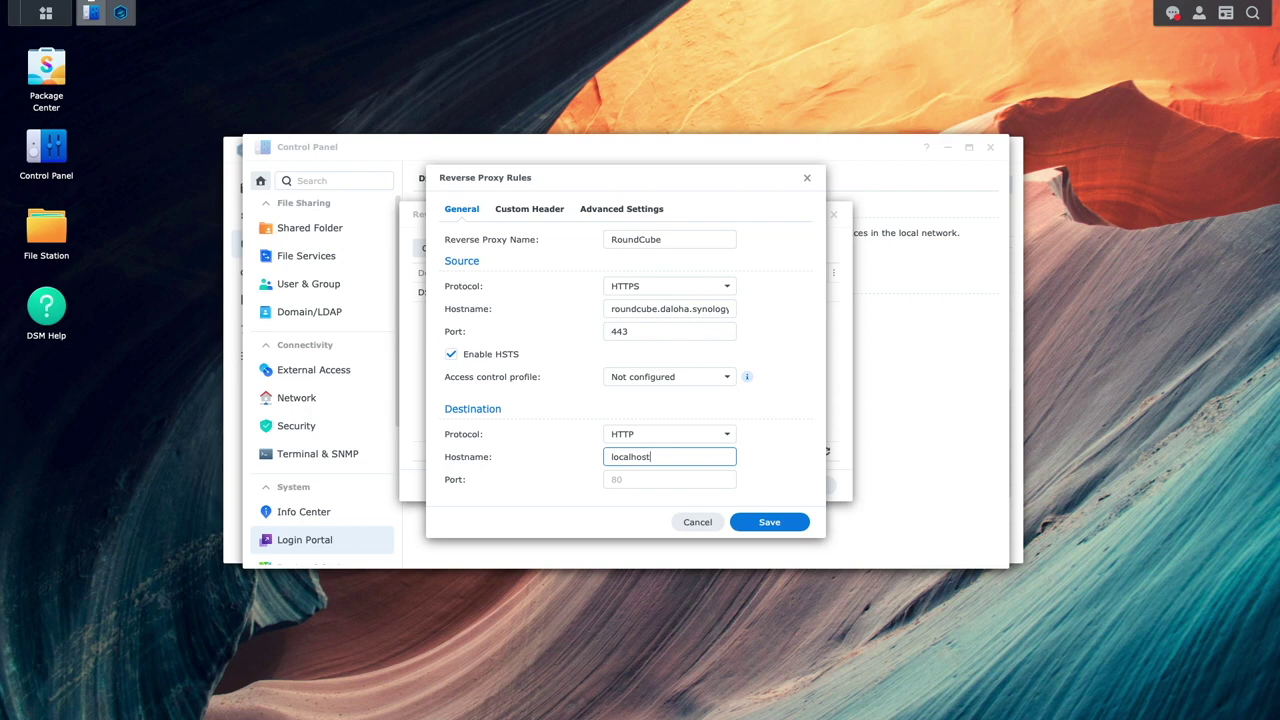
pyautogui.press('Tab')
pyautogui.write('9002')
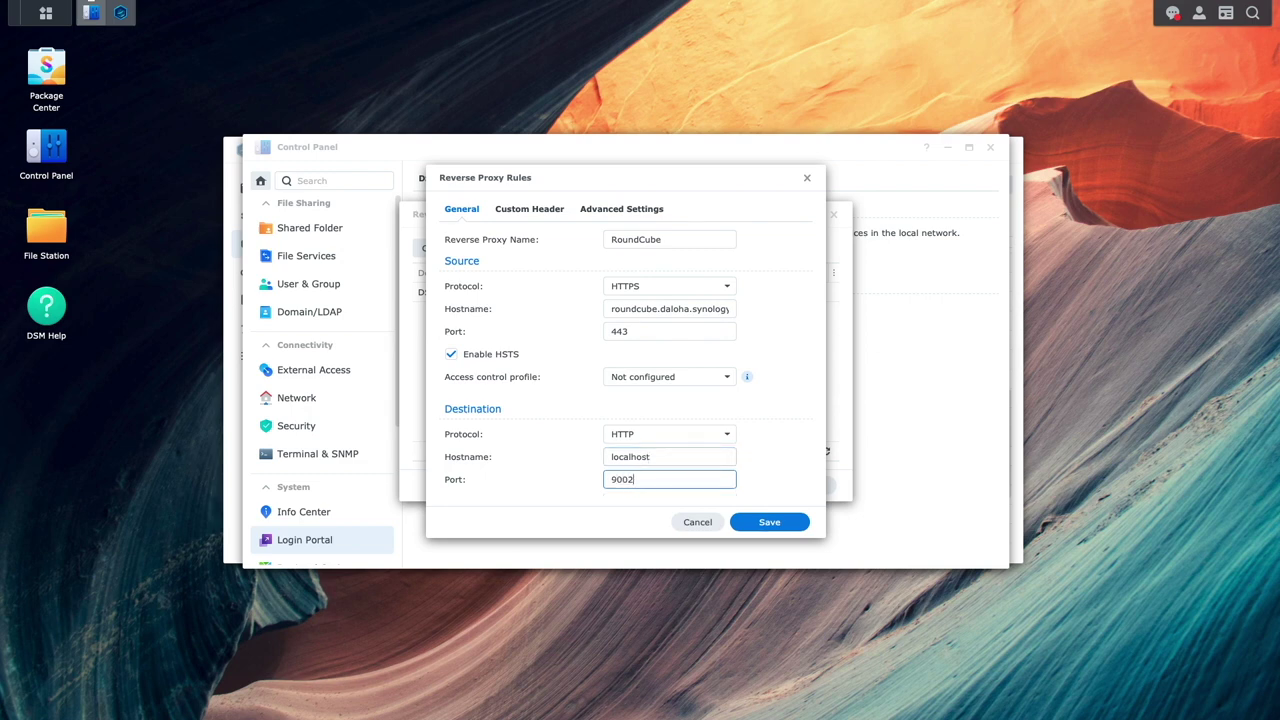
pyautogui.click(740, 522)
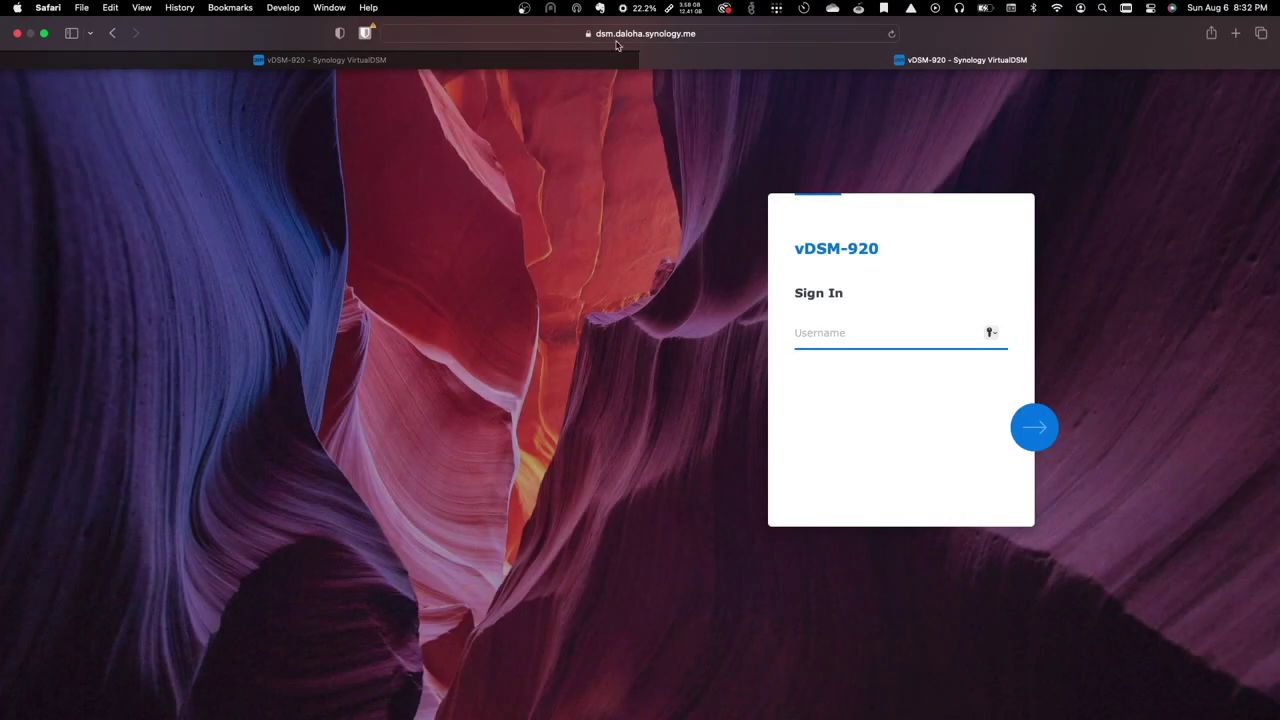
# - Replace the DSM sign-in address with roundcube.daloha.synology.me in Safari and load it
pyautogui.click(606, 34)
pyautogui.moveTo(526, 34); pyautogui.dragTo(577, 34)
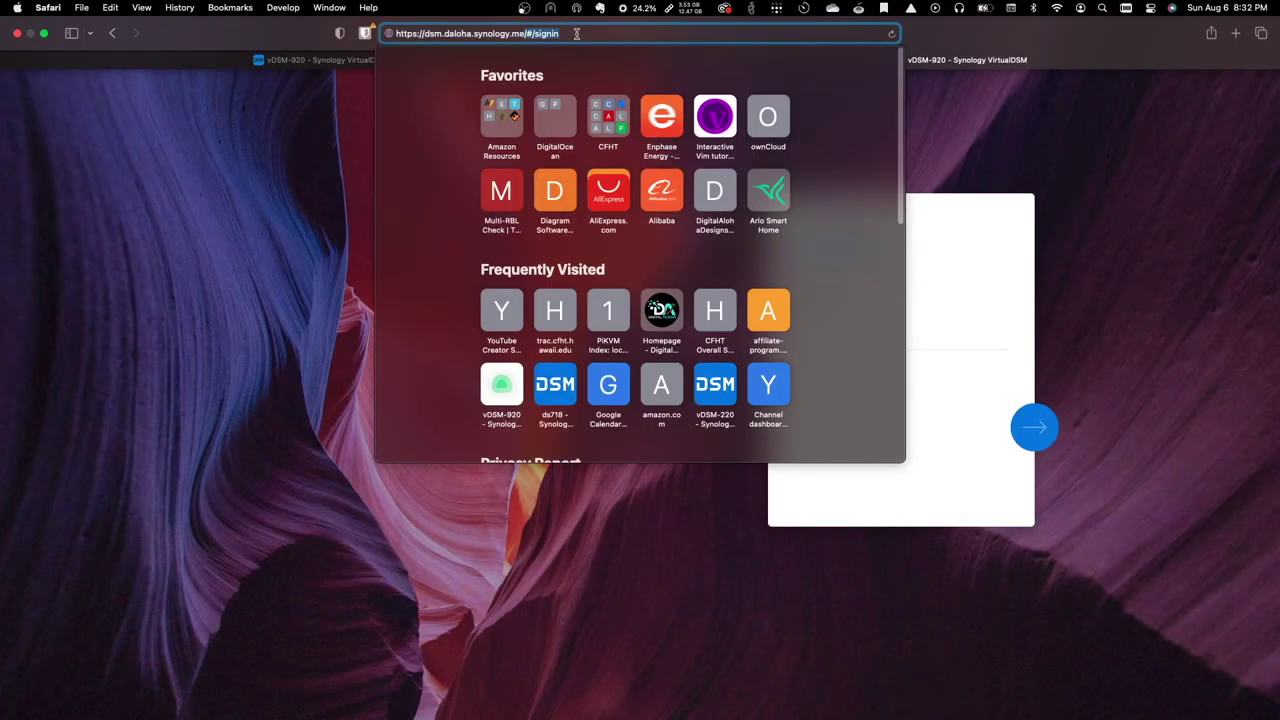
pyautogui.press('BackSpace')
pyautogui.doubleClick(440, 34)
pyautogui.write('roundcube')
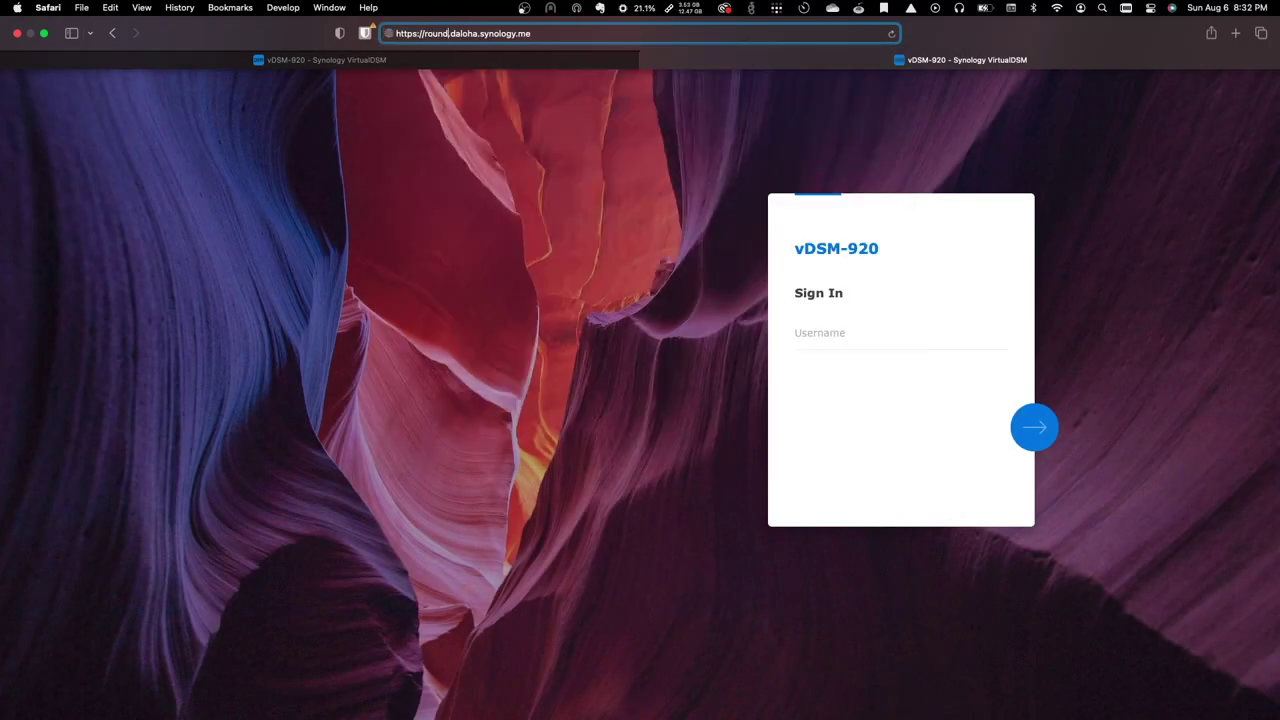
pyautogui.press('Return')
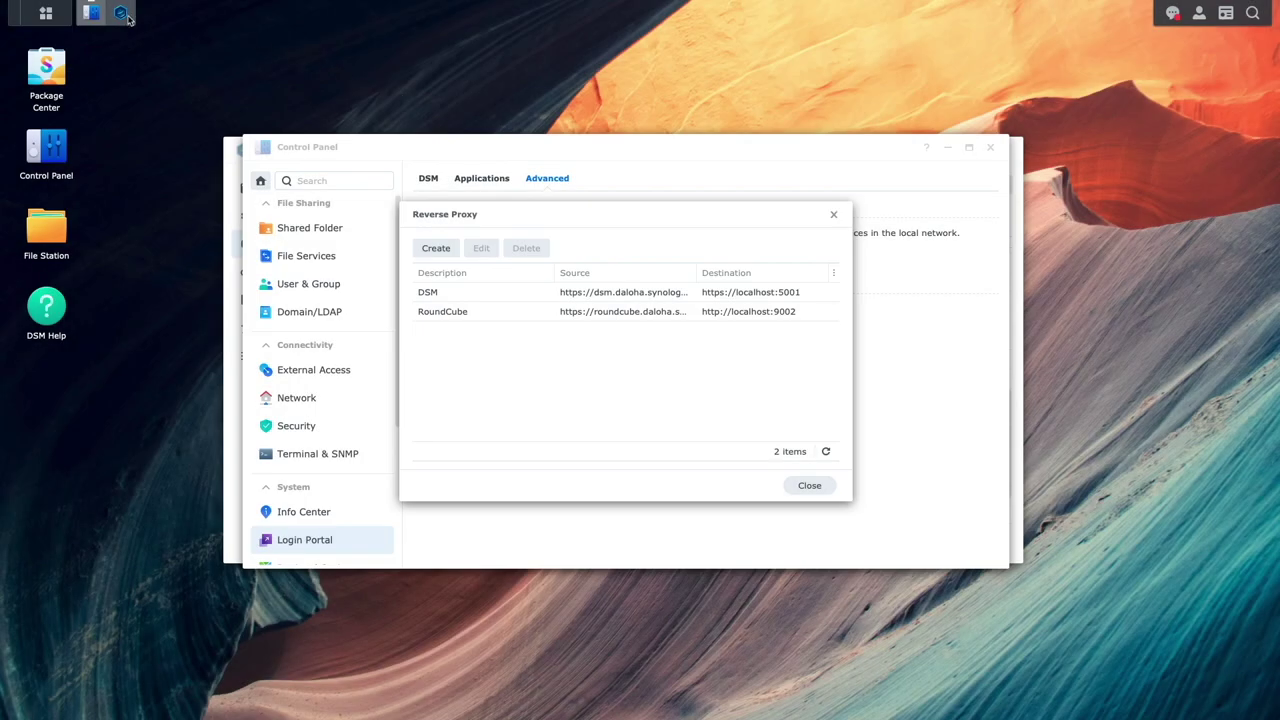
# - Confirm the uptime_kuma container maps port 3001 in Container Manager, then close it
pyautogui.click(126, 16)
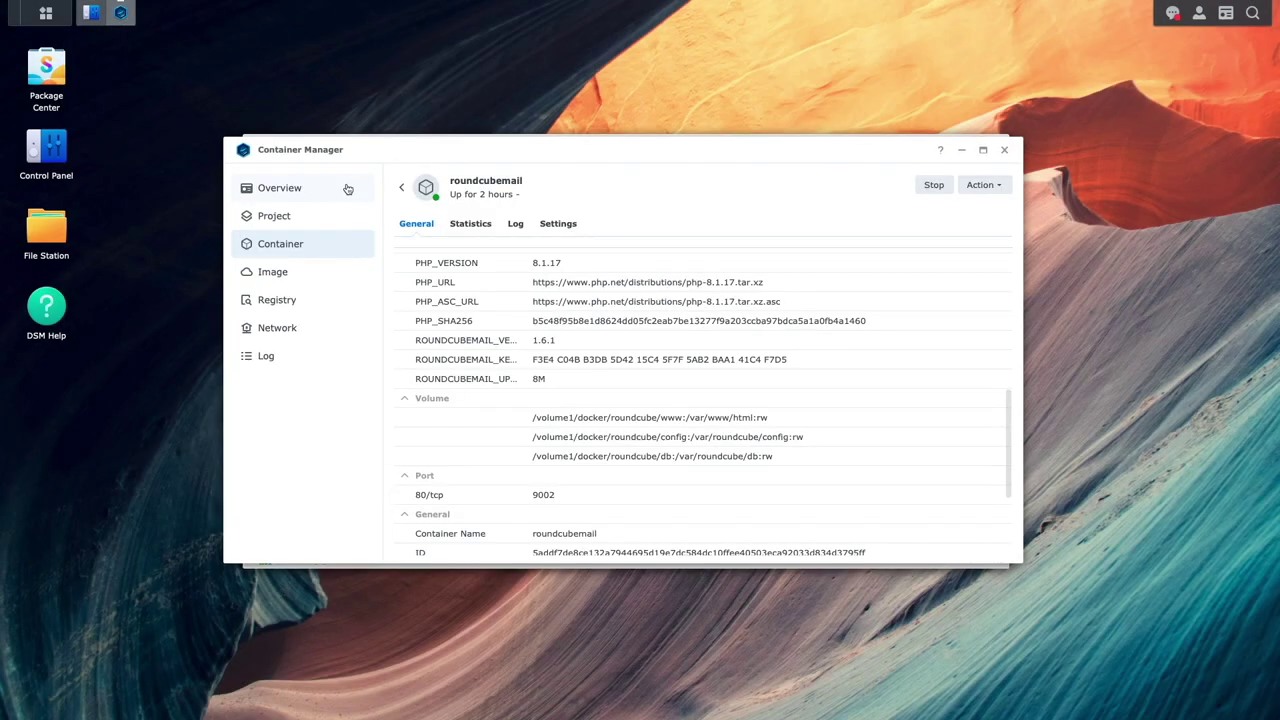
pyautogui.click(401, 188)
pyautogui.click(487, 289)
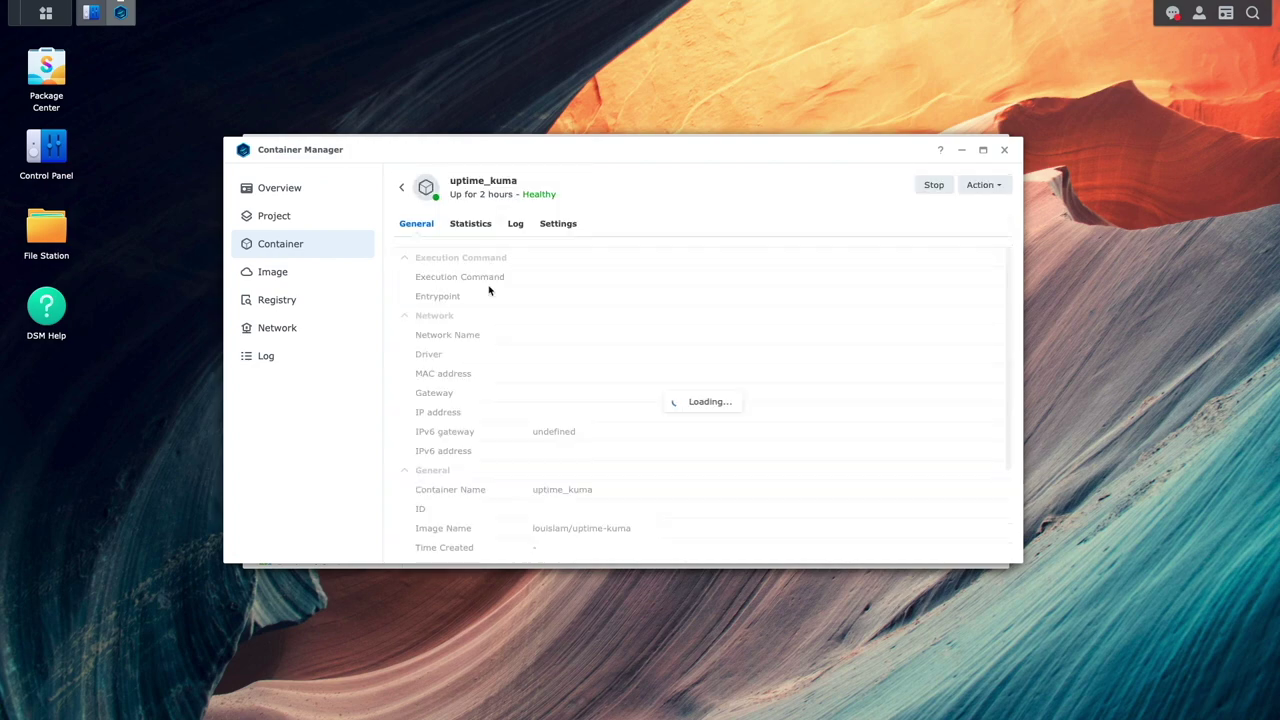
pyautogui.scroll(-5, 700, 370)
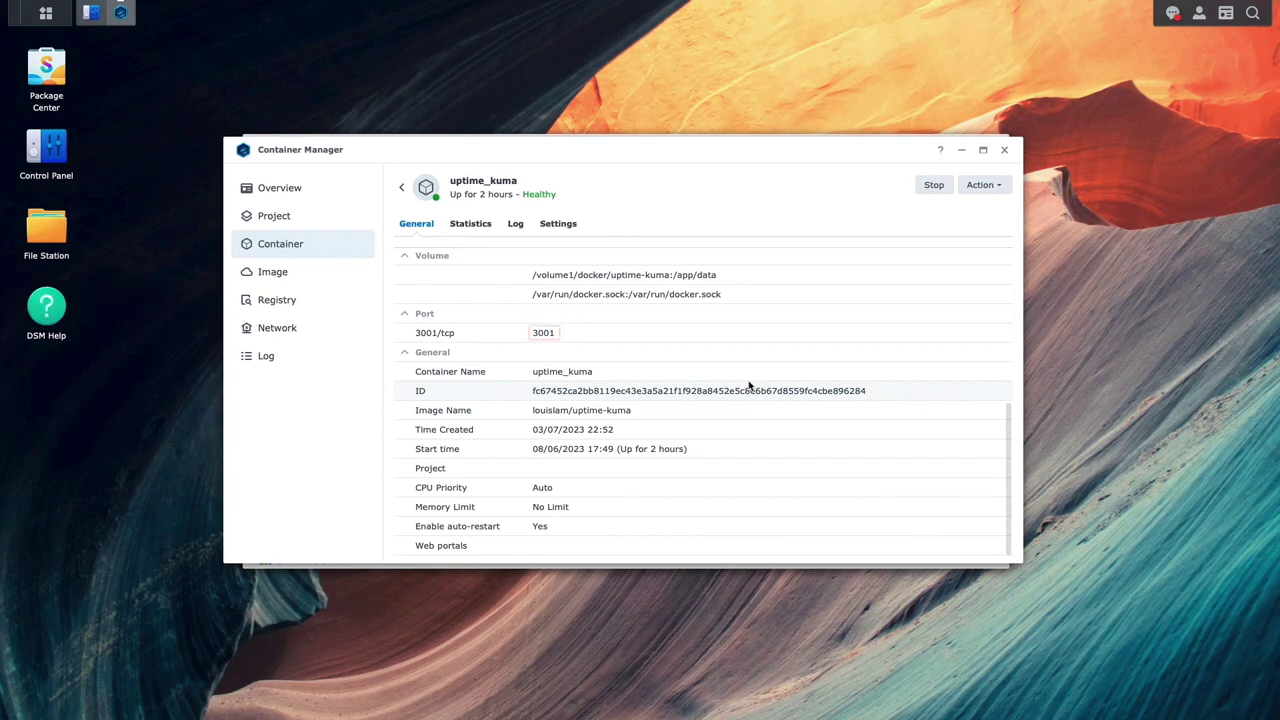
pyautogui.click(1004, 150)
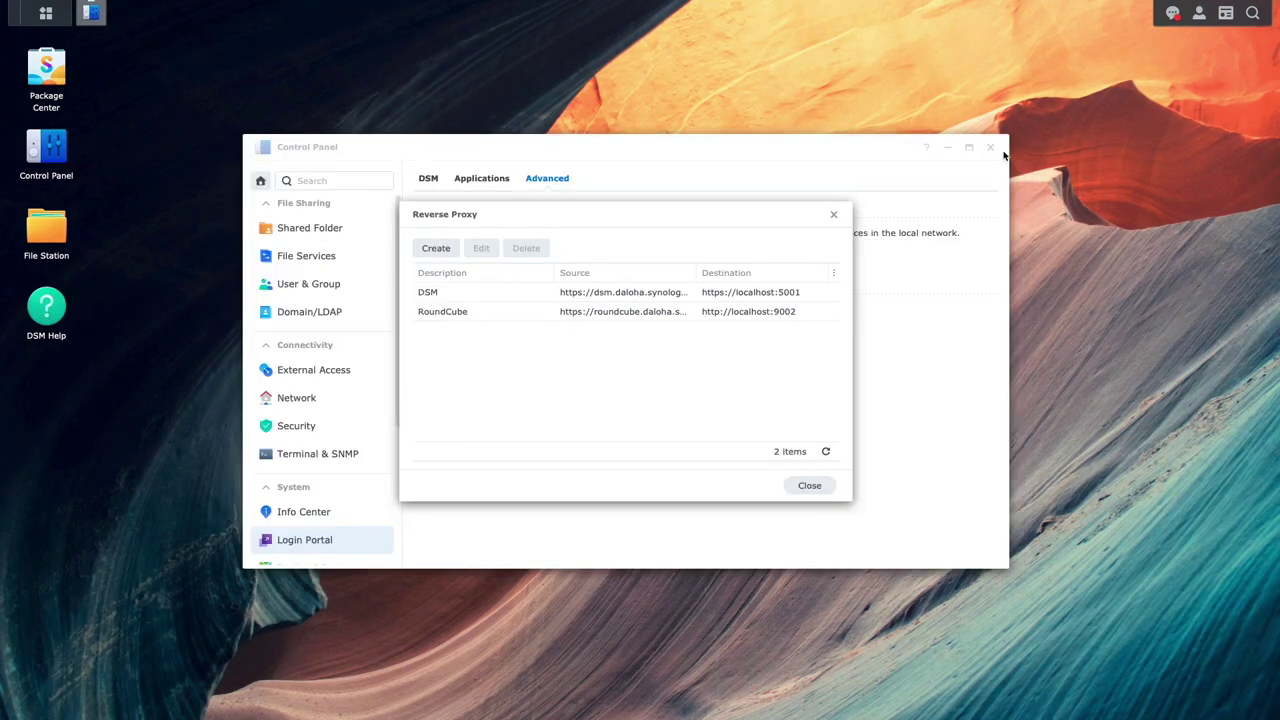
# - Create an Uptime Kuma rule with source HTTPS uptimekuma.daloha.synology.me, port 443, and HSTS
pyautogui.click(454, 251)
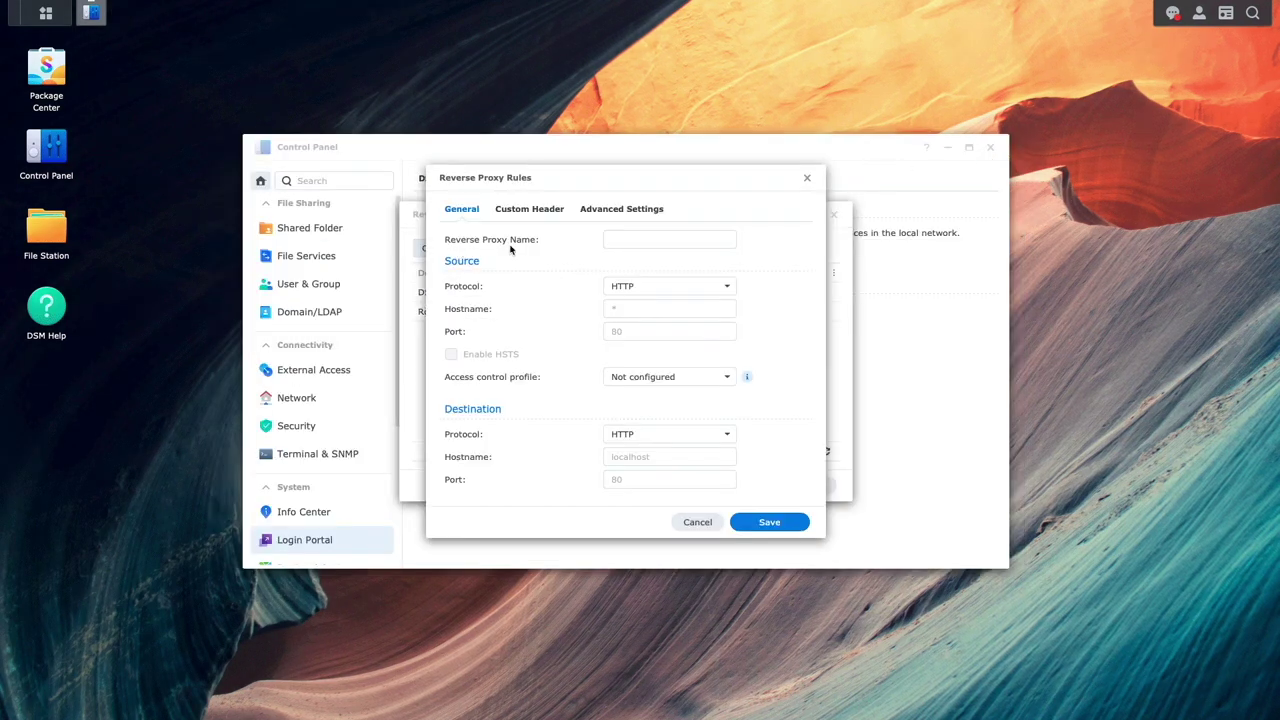
pyautogui.click(615, 239)
pyautogui.write('Uptime Kuma')
pyautogui.click(729, 289)
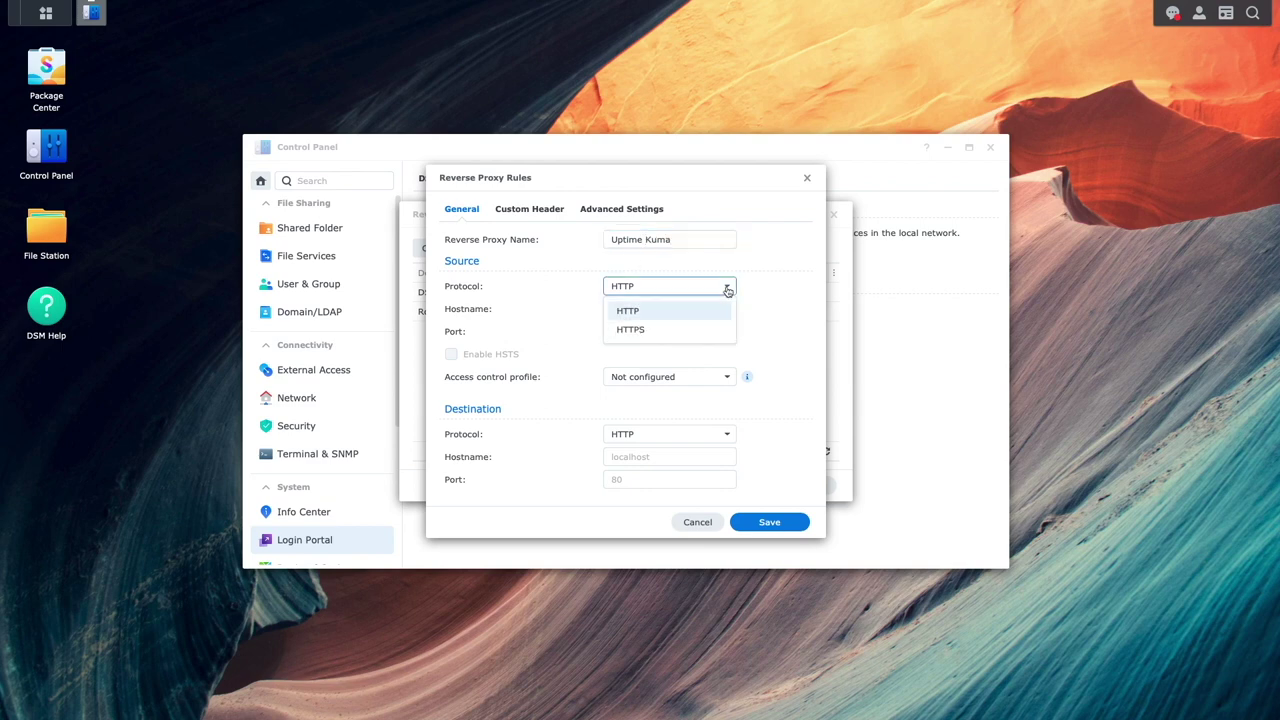
pyautogui.click(630, 329)
pyautogui.click(666, 309)
pyautogui.write('uptimekuma.daloha.synology.me')
pyautogui.press('Tab')
pyautogui.write('443')
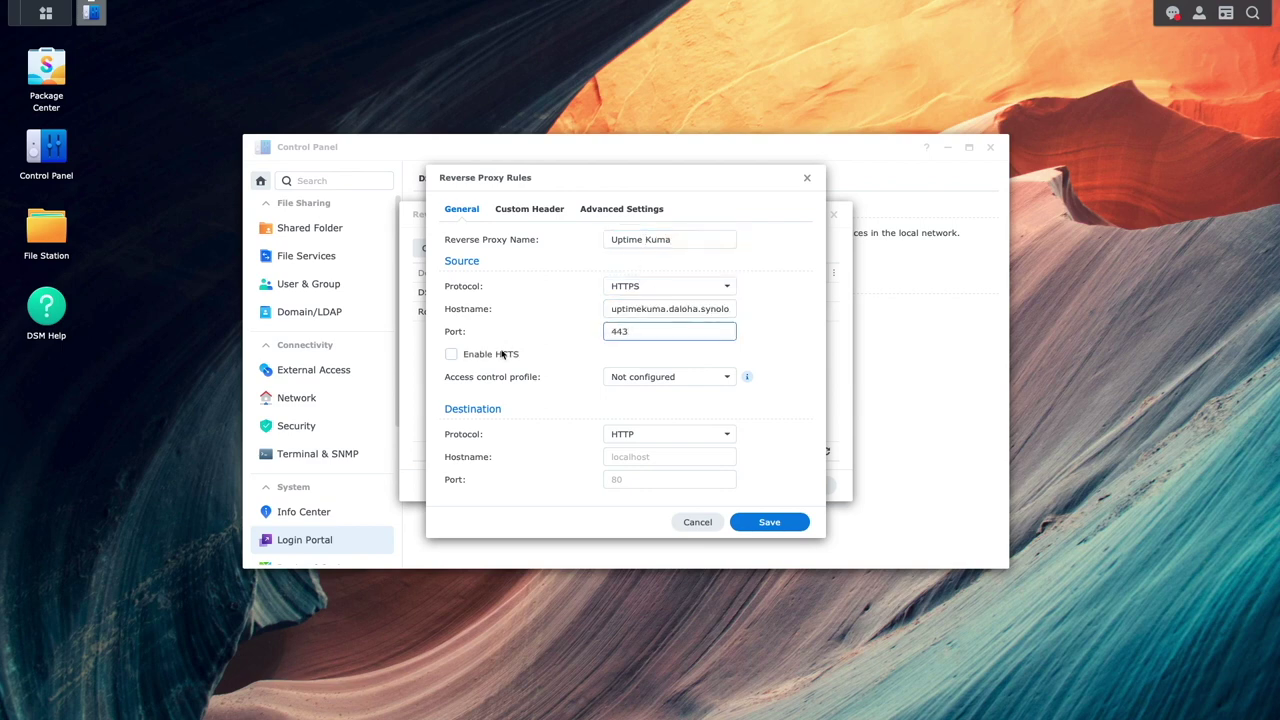
pyautogui.click(505, 354)
# - Set the Uptime Kuma rule's destination to localhost port 3001 and save it
pyautogui.click(612, 456)
pyautogui.write('localhost')
pyautogui.press('Tab')
pyautogui.write('3001')
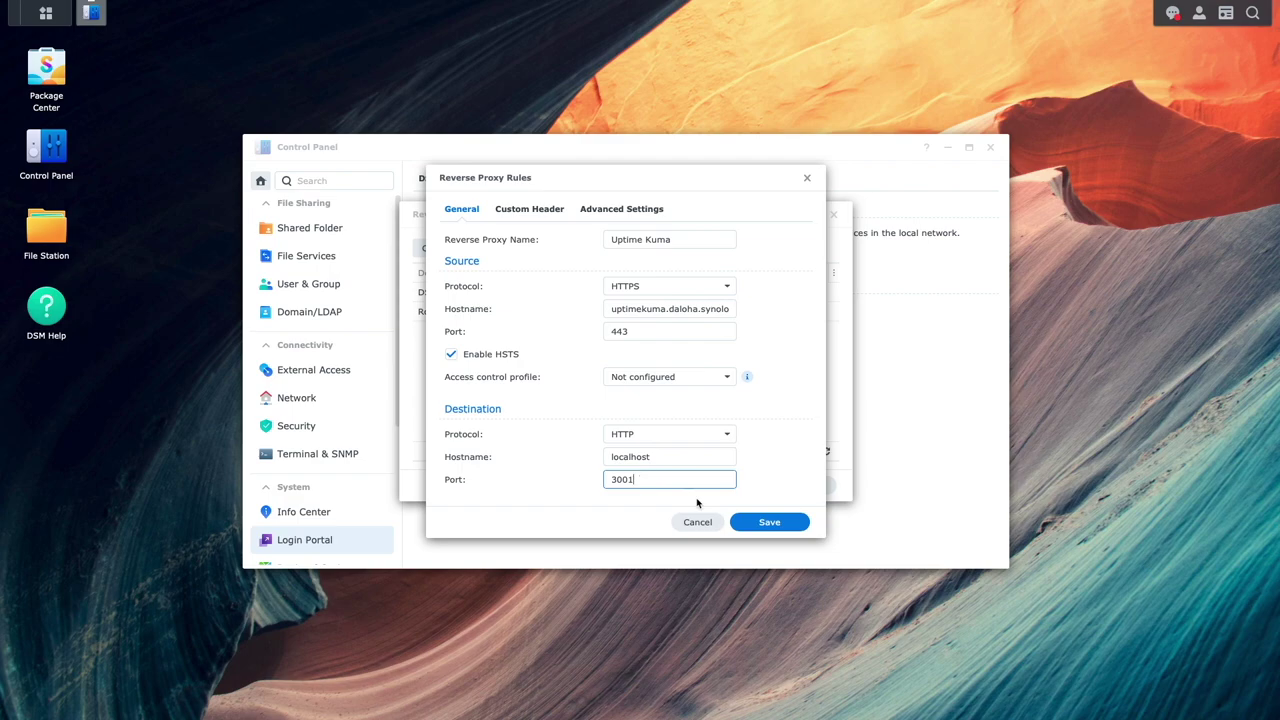
pyautogui.click(738, 524)
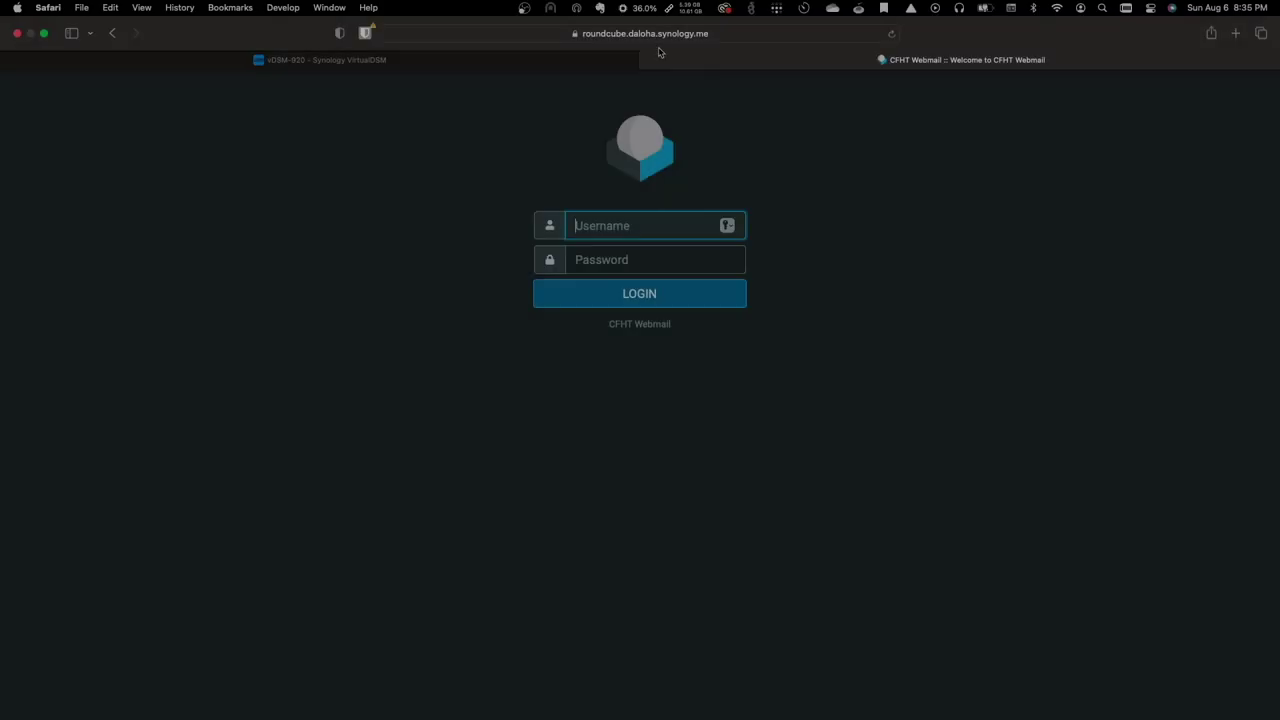
# - In Safari's address bar, delete part of the roundcube host name to change the subdomain
pyautogui.click(606, 33)
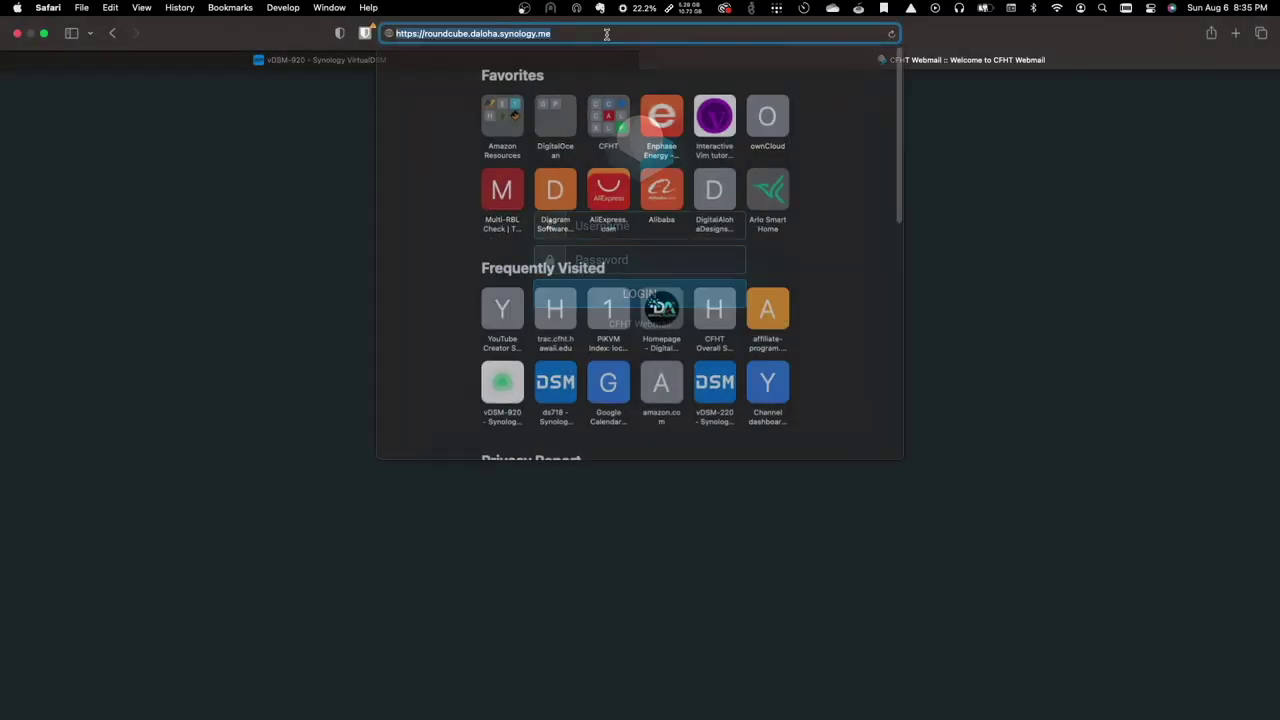
pyautogui.click(464, 33)
pyautogui.press('BackSpace')
pyautogui.press('BackSpace')
pyautogui.press('BackSpace')
pyautogui.press('BackSpace')
pyautogui.press('BackSpace')
pyautogui.press('BackSpace')
pyautogui.press('BackSpace')
pyautogui.press('BackSpace')
pyautogui.press('BackSpace')
pyautogui.press('BackSpace')
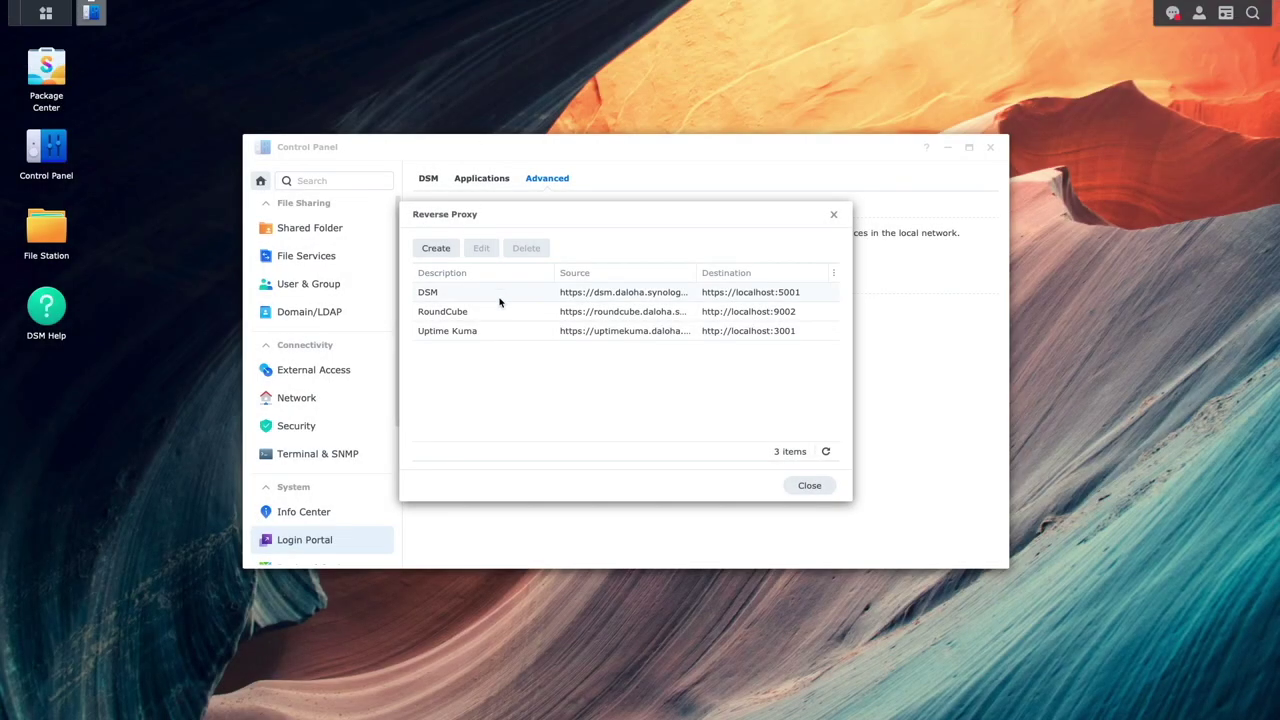
# - Add WebSocket custom headers (Upgrade $http_upgrade, Connection $connection_upgrade) to the Uptime Kuma rule and save
pyautogui.click(508, 332)
pyautogui.click(481, 248)
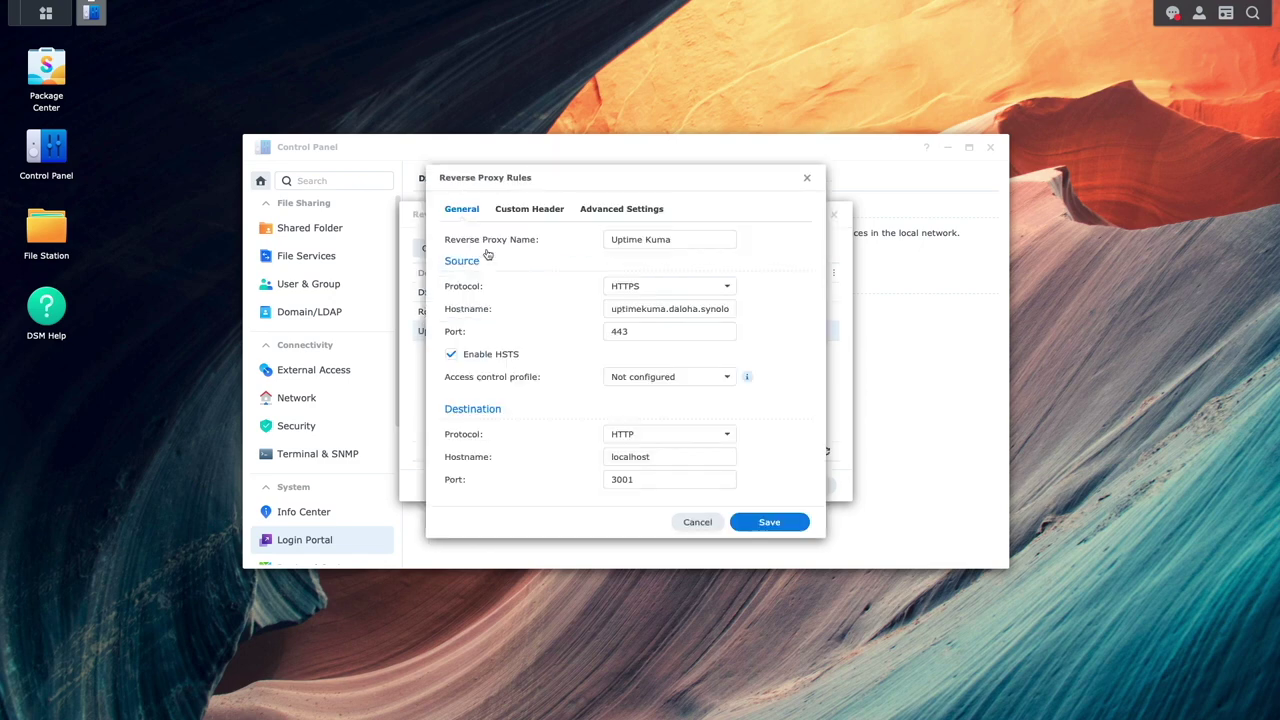
pyautogui.click(529, 210)
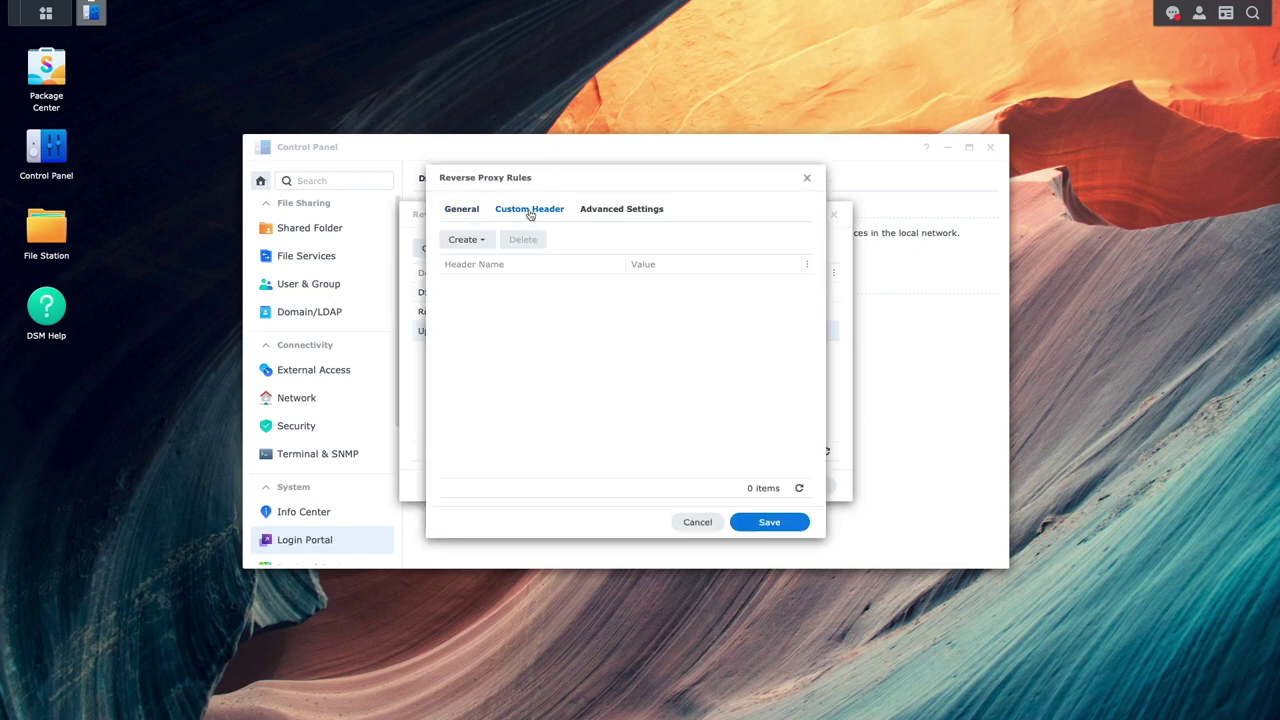
pyautogui.click(486, 240)
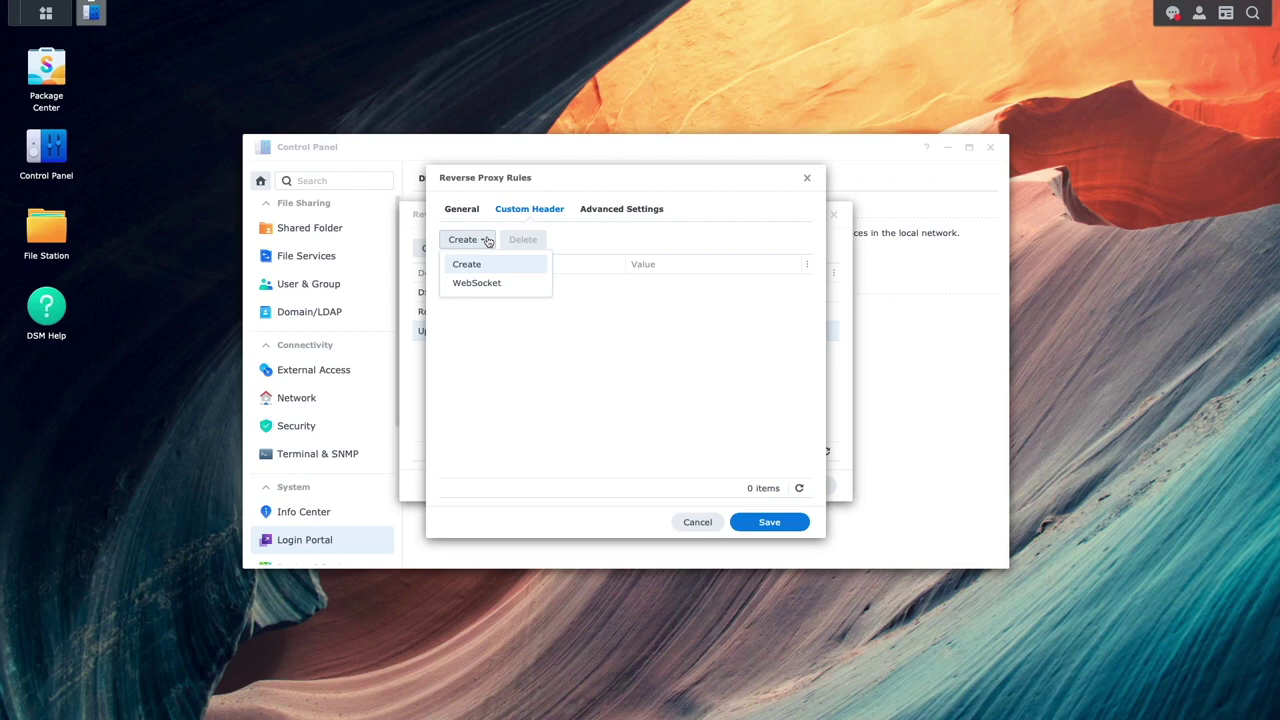
pyautogui.click(490, 284)
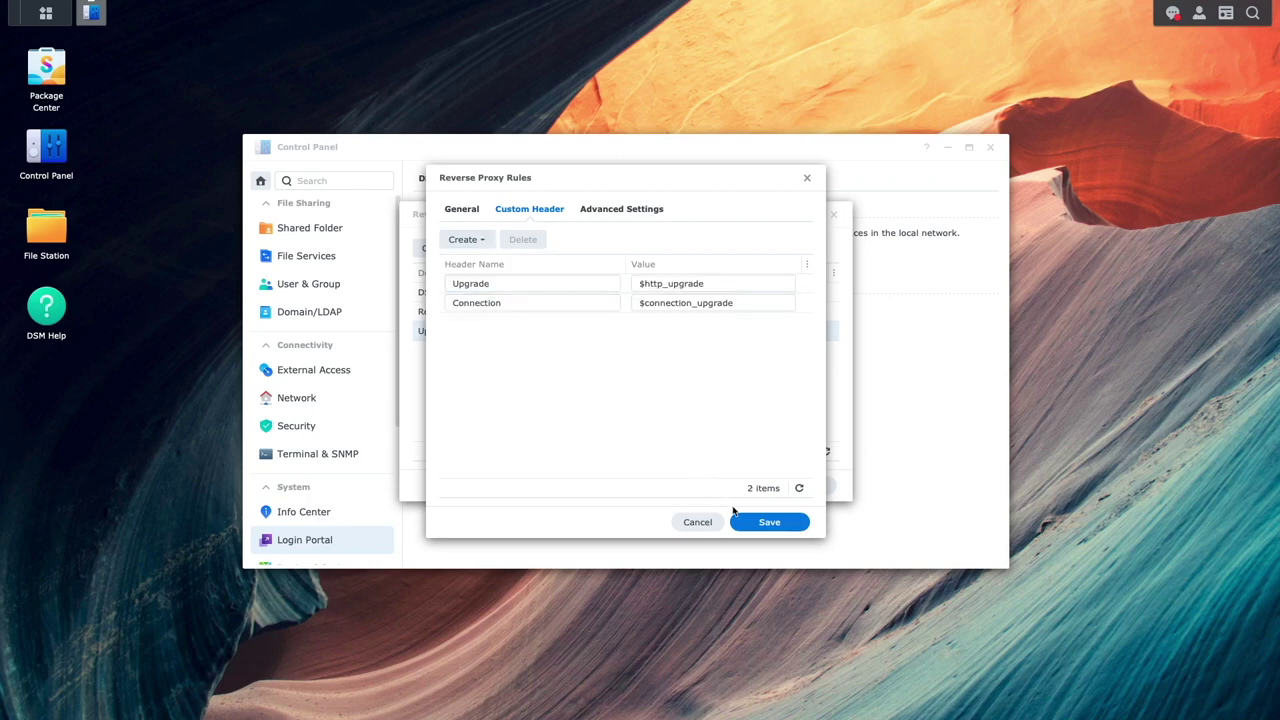
pyautogui.click(740, 521)
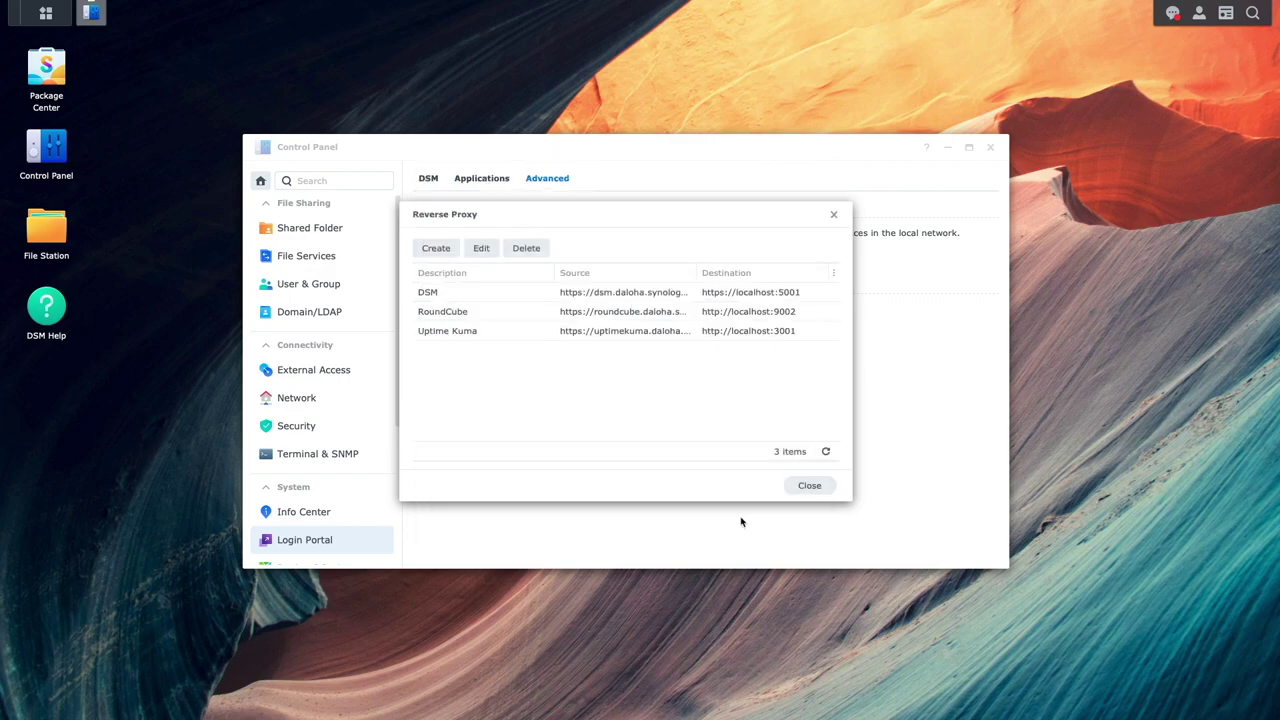